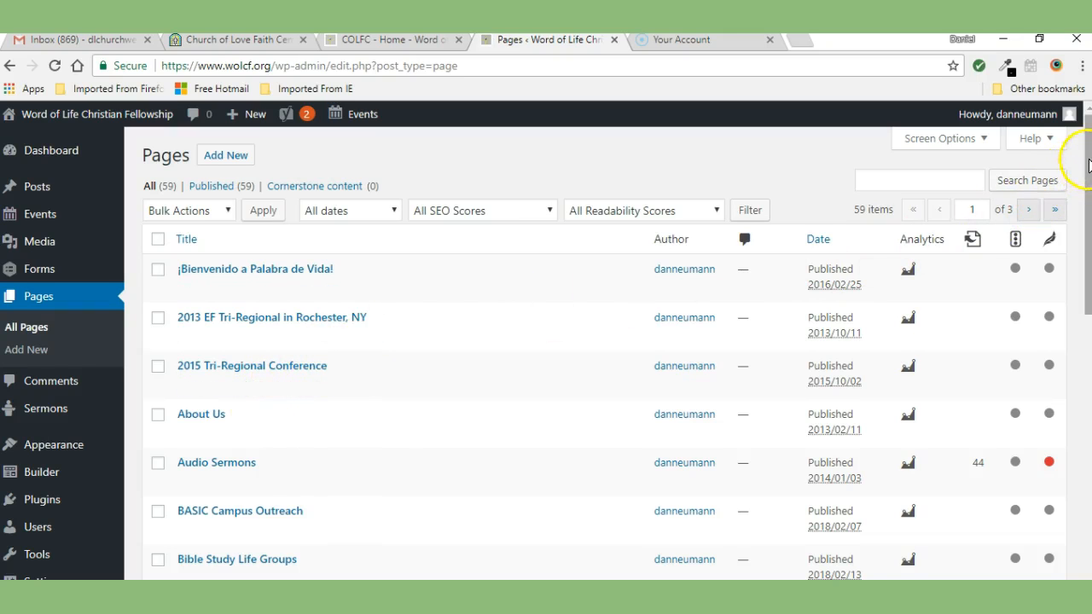
# Step: Scroll through the COLFC – Home page in the page builder down to the service tiles and contact section
pyautogui.scroll(-5, 1077, 177)
pyautogui.moveTo(1088, 335); pyautogui.dragTo(1088, 377)
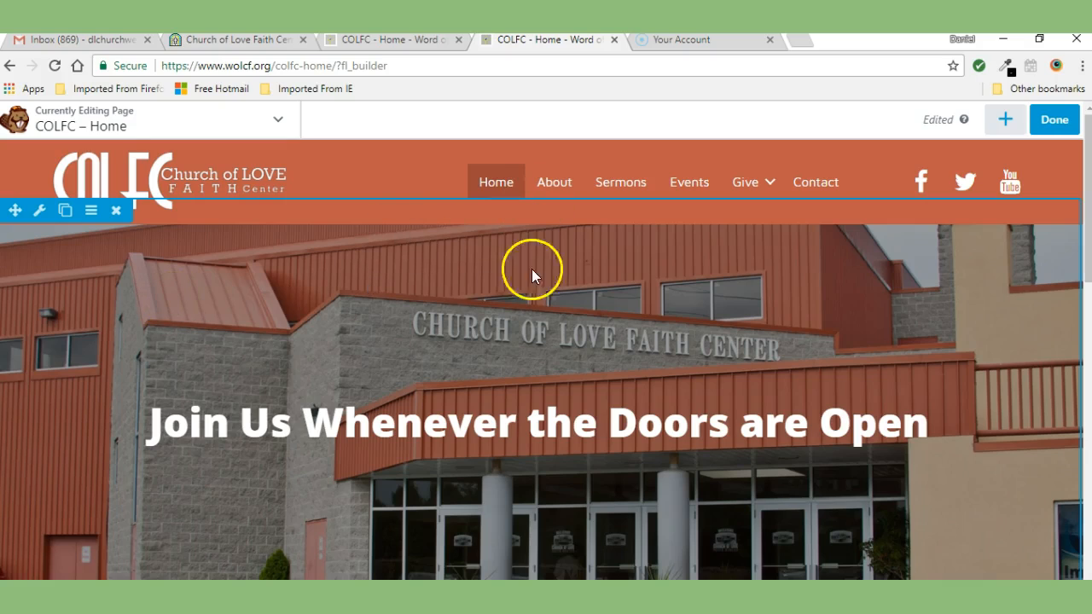
pyautogui.scroll(-5, 1072, 158)
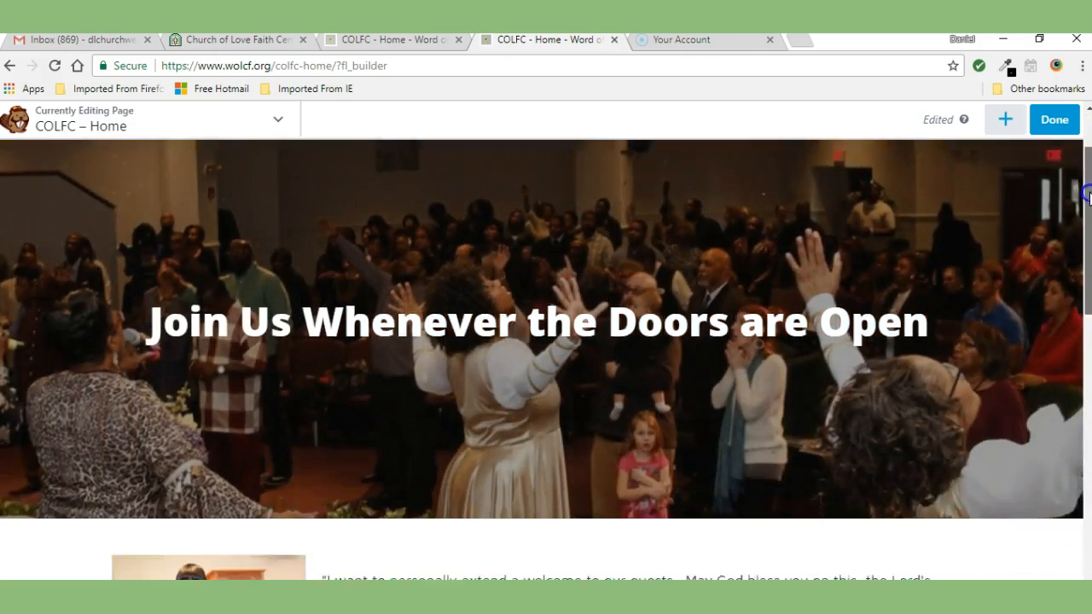
pyautogui.moveTo(236, 232)
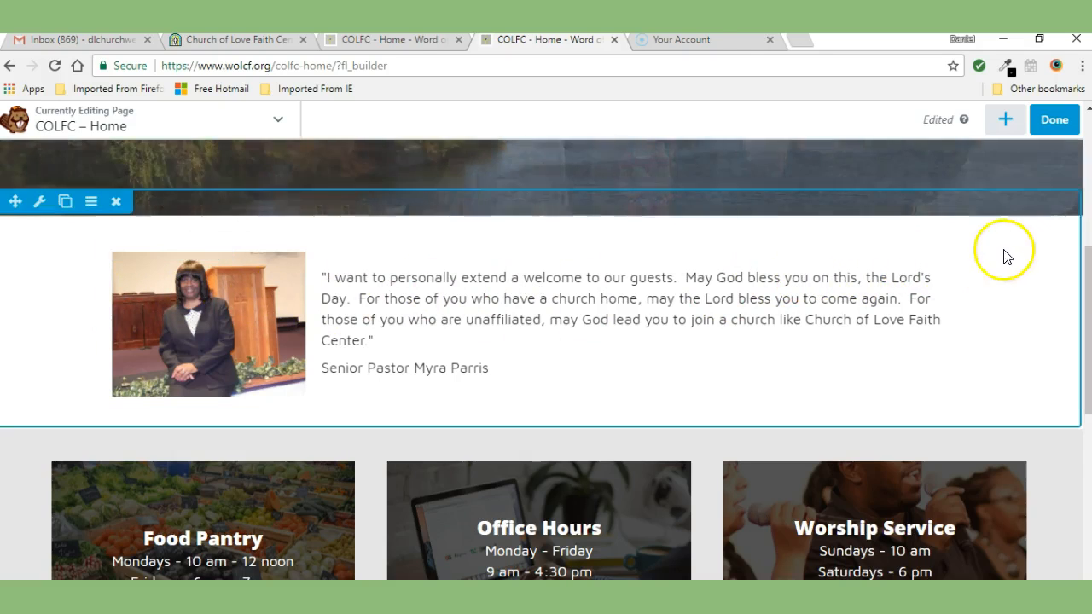
pyautogui.moveTo(1088, 254); pyautogui.dragTo(1089, 341)
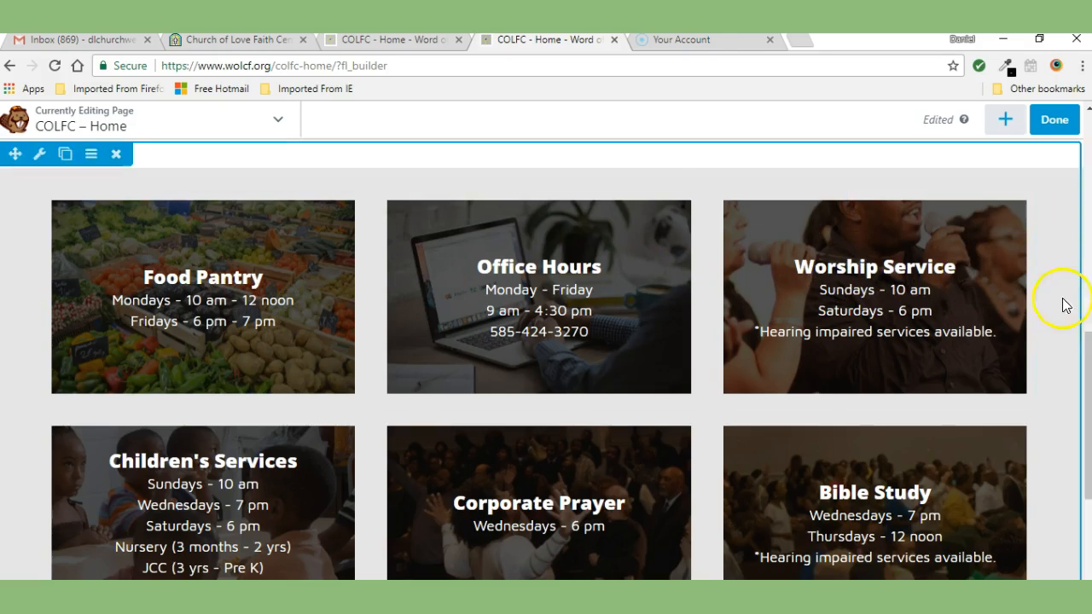
pyautogui.moveTo(1090, 348)
pyautogui.mouseDown()
pyautogui.moveTo(1090, 376)
pyautogui.moveTo(1090, 365)
pyautogui.mouseUp()
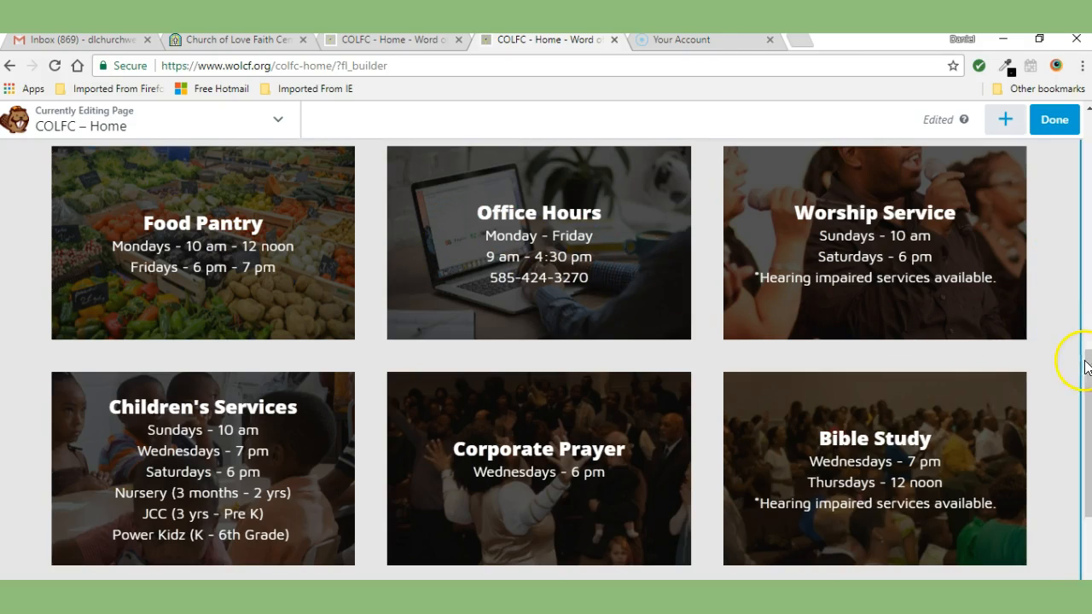
pyautogui.moveTo(1080, 360); pyautogui.dragTo(1080, 430)
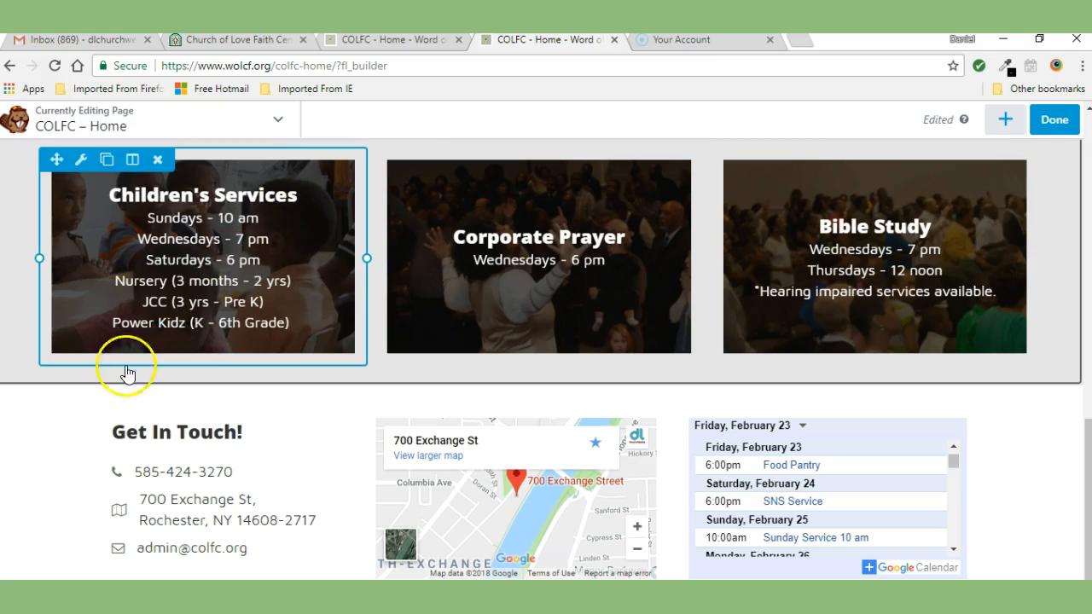
# Step: Add a 3 Columns row below the service tiles, above the Get In Touch section
pyautogui.click(1007, 121)
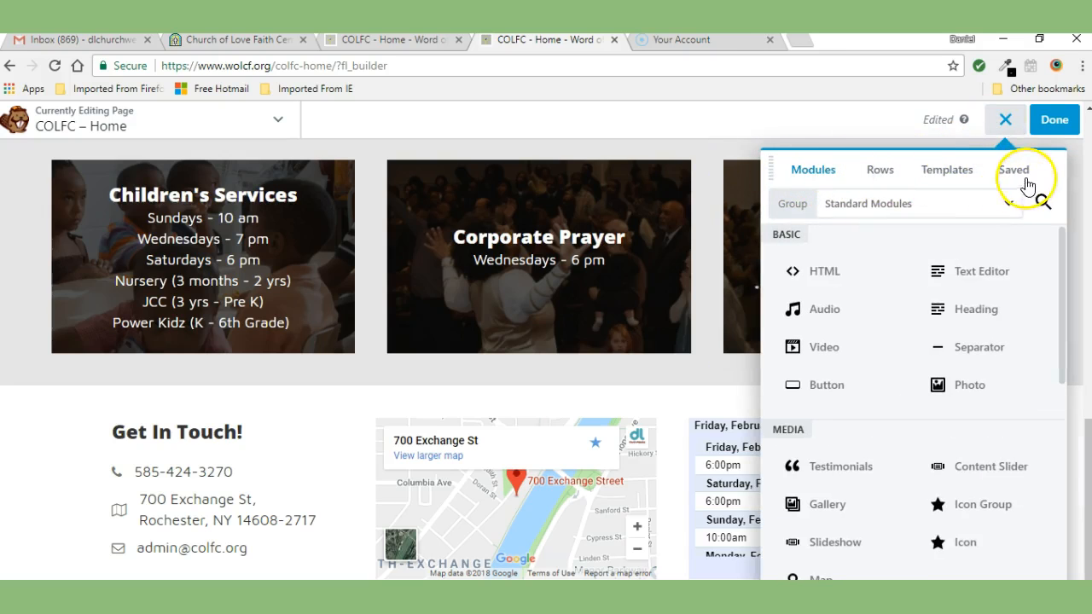
pyautogui.click(881, 172)
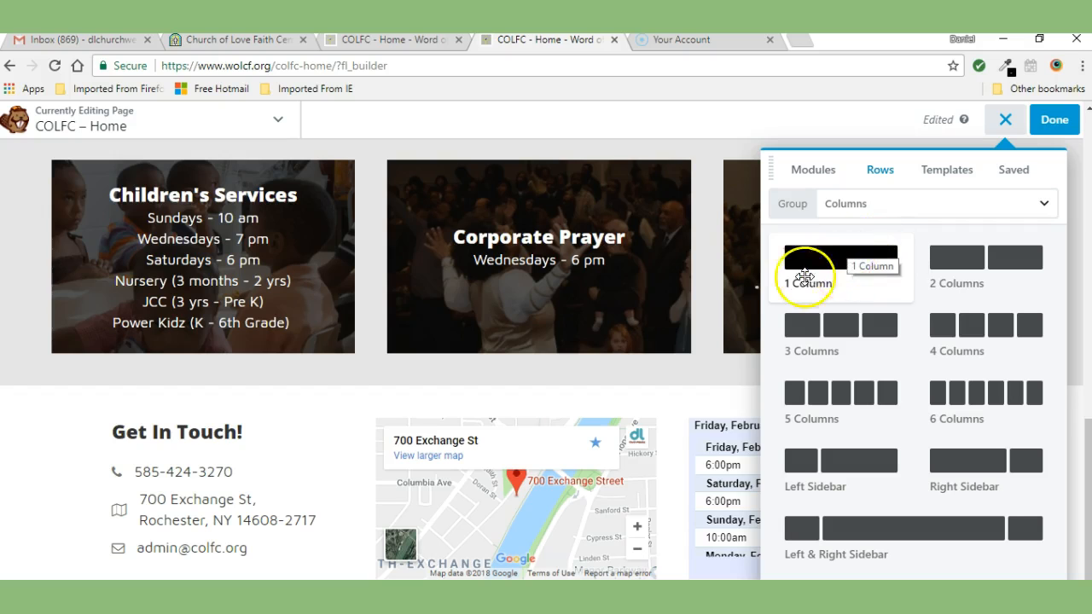
pyautogui.moveTo(321, 236)
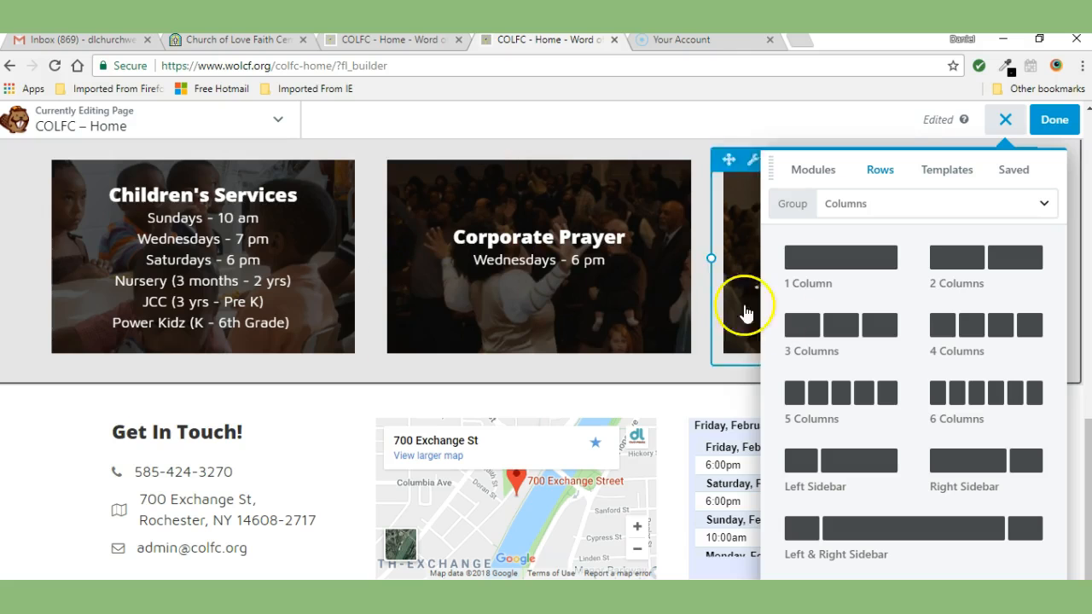
pyautogui.moveTo(843, 321); pyautogui.dragTo(138, 373)
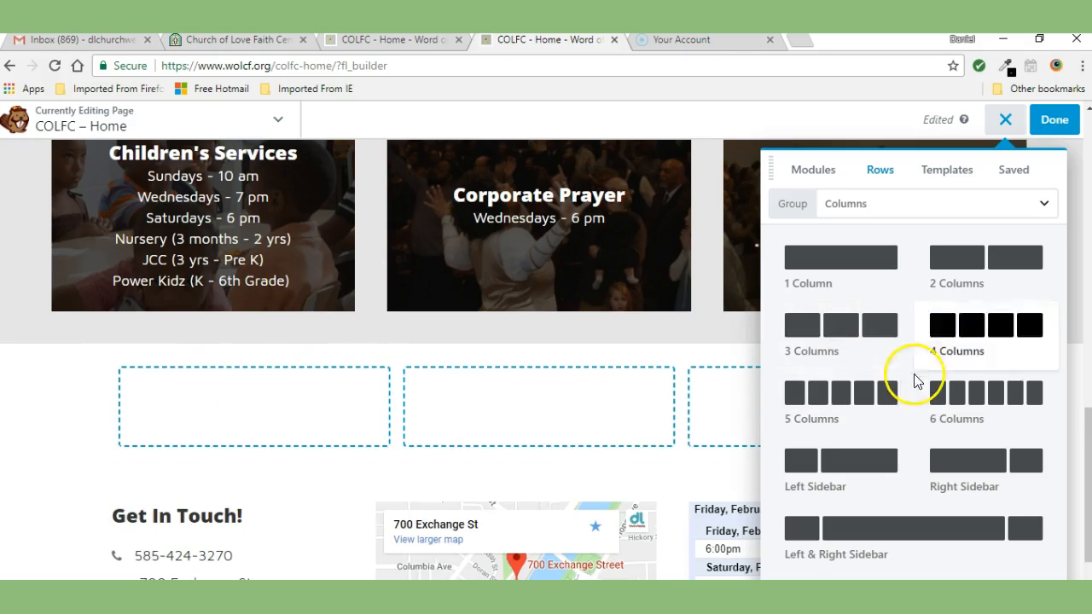
pyautogui.click(1009, 122)
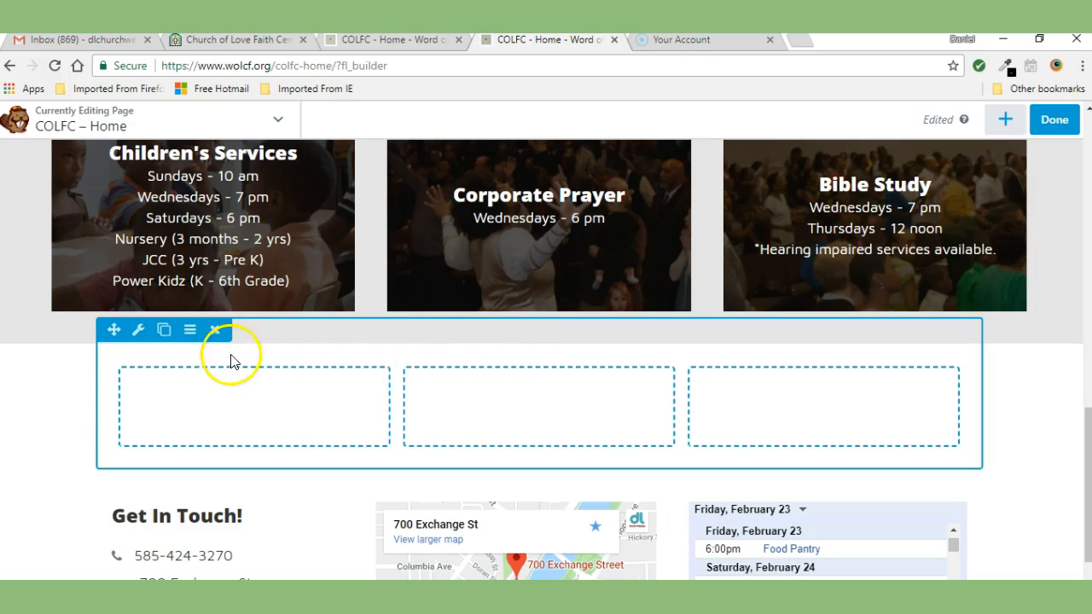
# Step: Set the new row's width to Full Width and save the row settings
pyautogui.moveTo(114, 364)
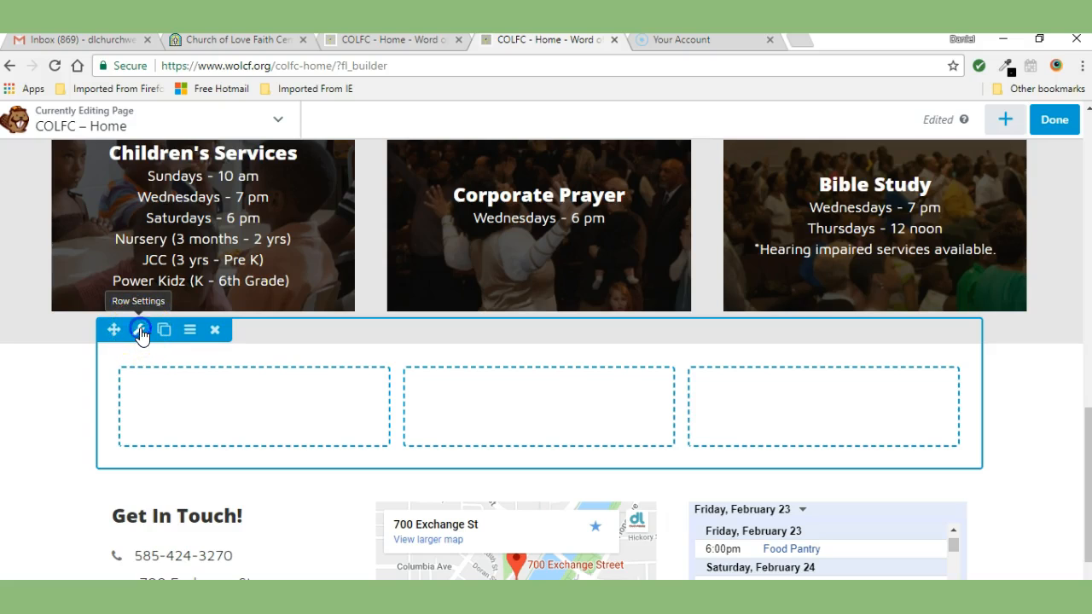
pyautogui.click(140, 330)
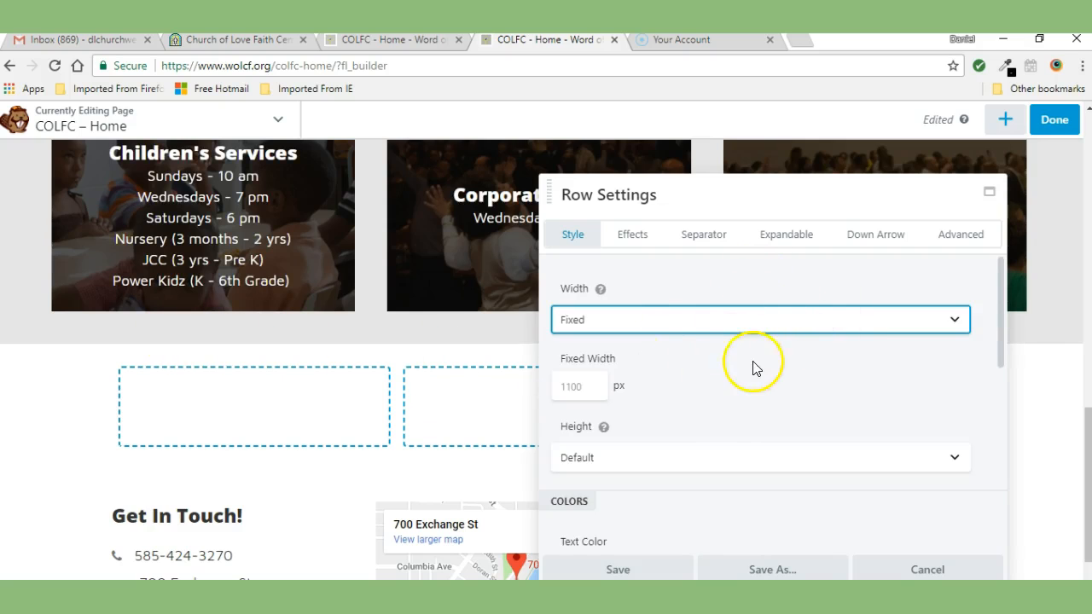
pyautogui.click(583, 323)
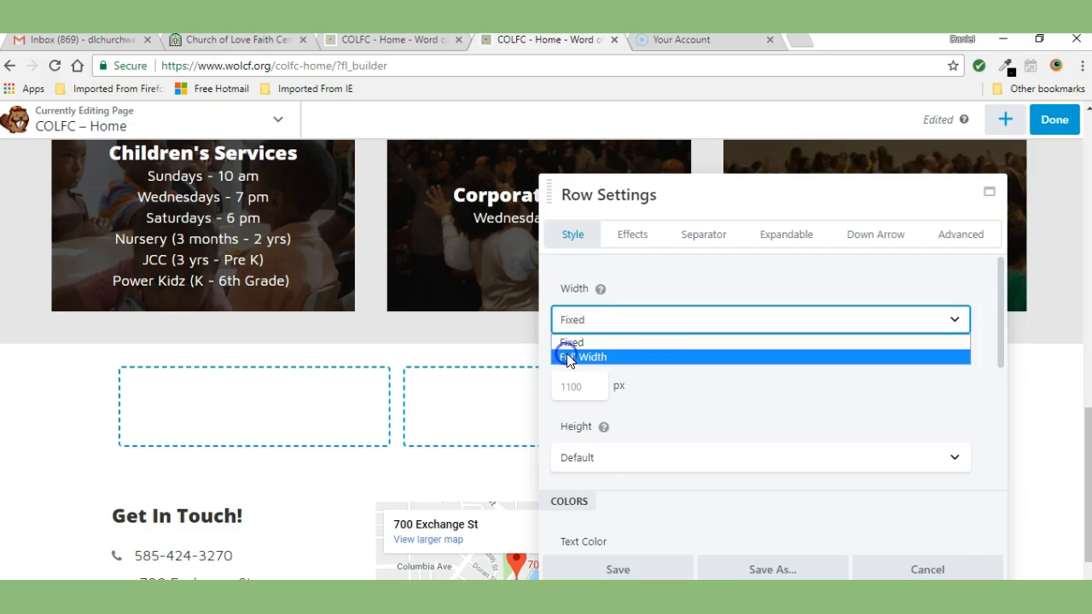
pyautogui.click(568, 357)
pyautogui.click(630, 570)
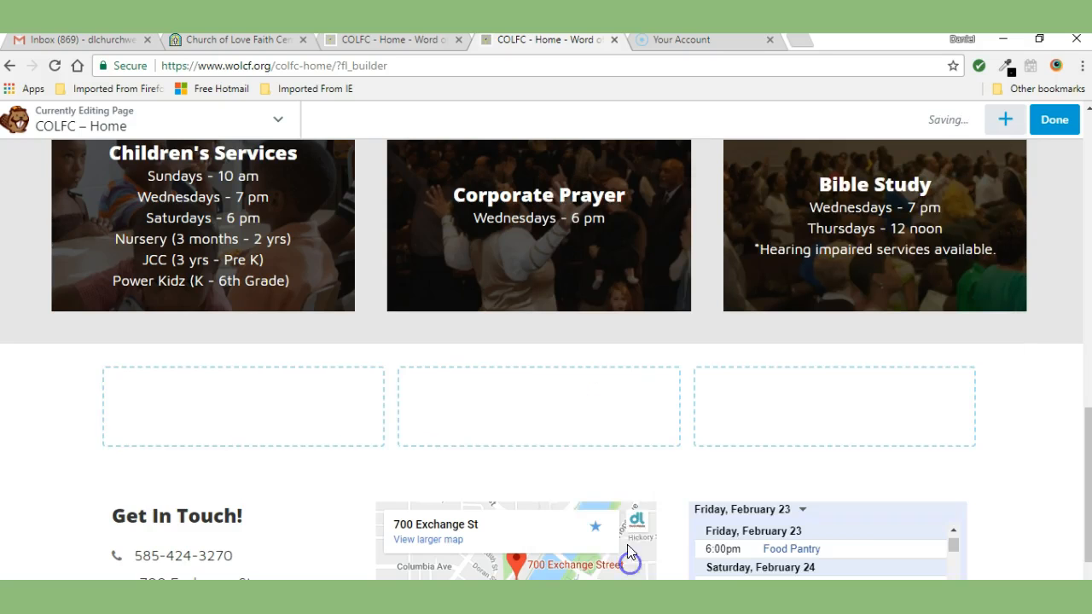
# Step: Give the new row a colour background of green #00a550
pyautogui.moveTo(120, 379); pyautogui.dragTo(59, 410)
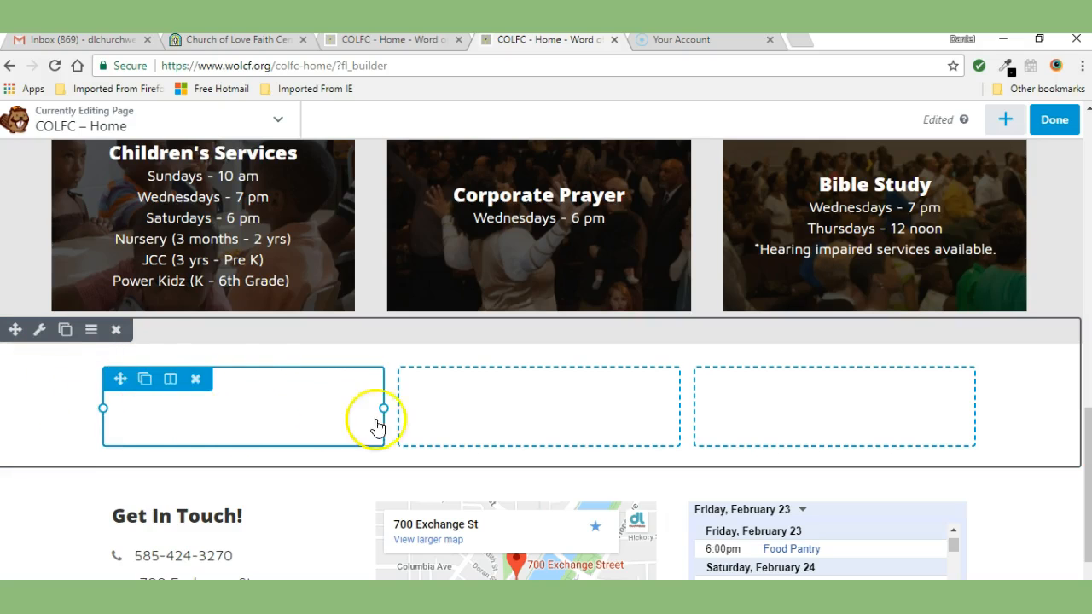
pyautogui.moveTo(112, 378)
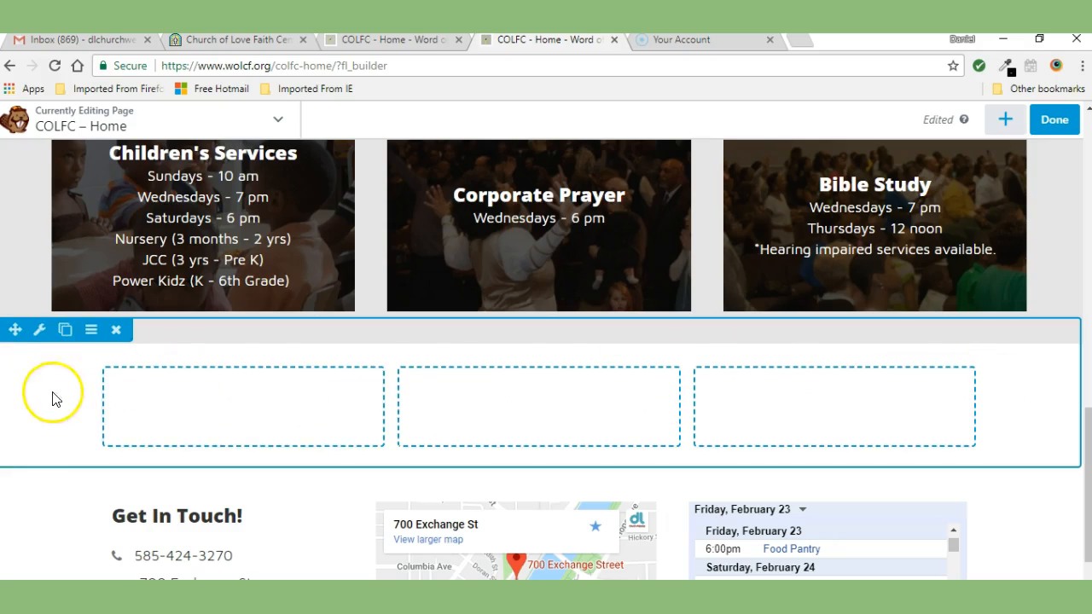
pyautogui.moveTo(687, 402)
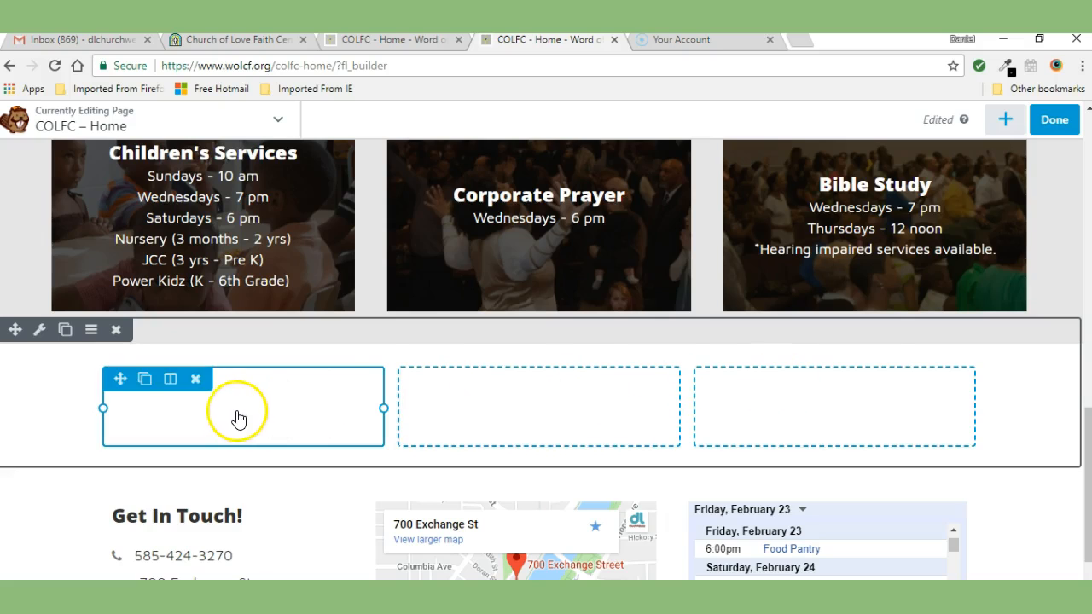
pyautogui.click(41, 331)
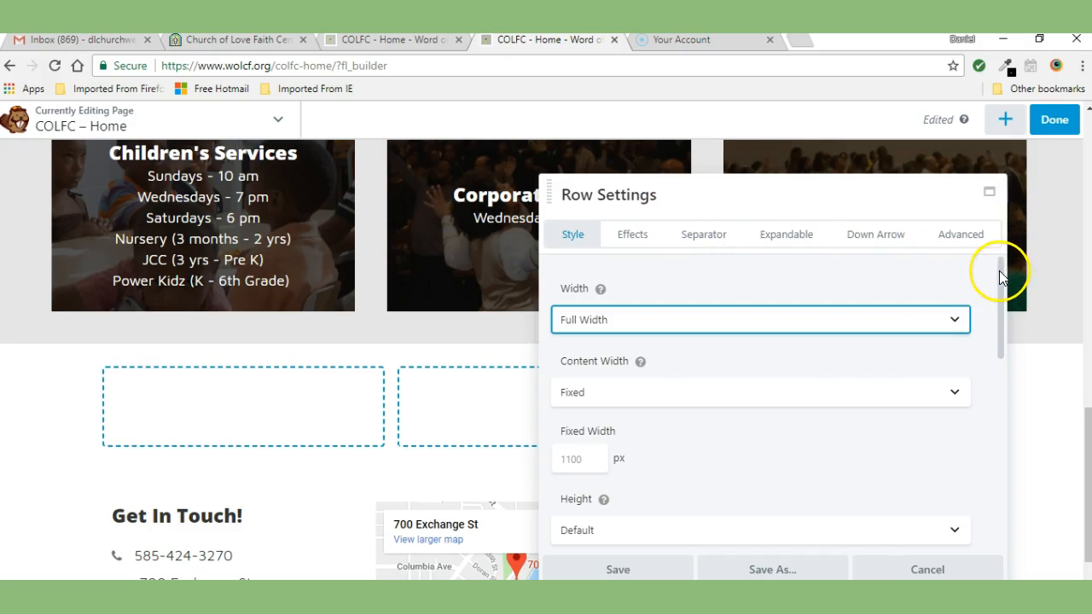
pyautogui.moveTo(999, 273); pyautogui.dragTo(1004, 486)
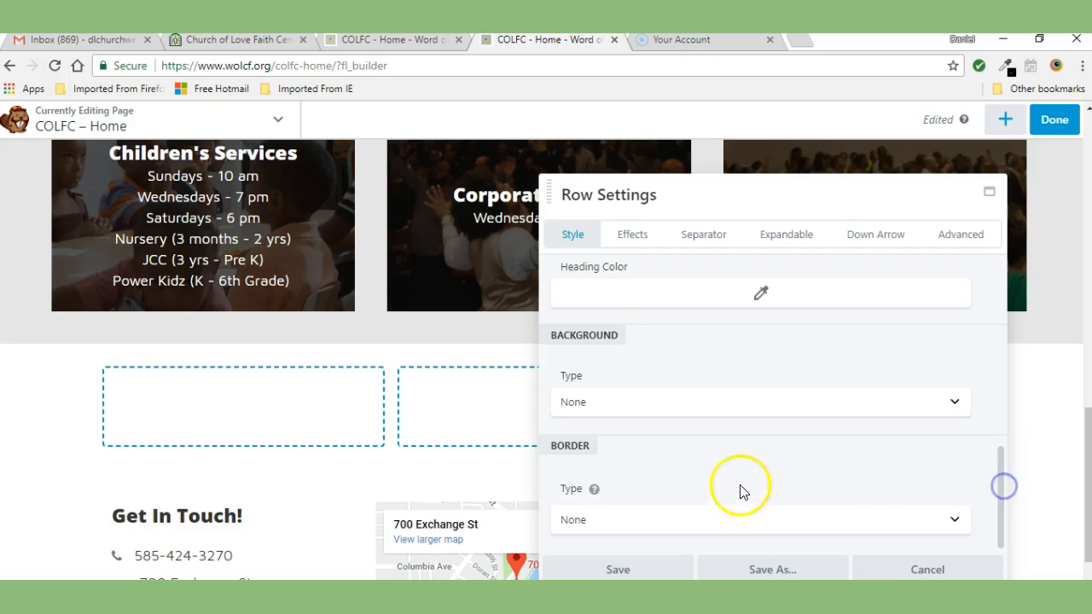
pyautogui.click(585, 404)
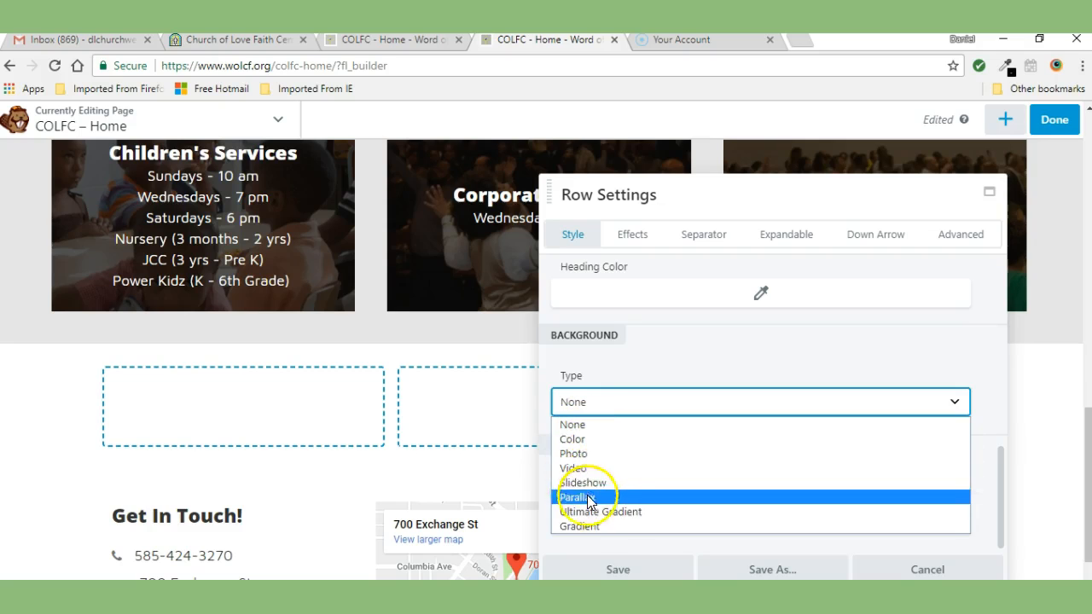
pyautogui.click(578, 440)
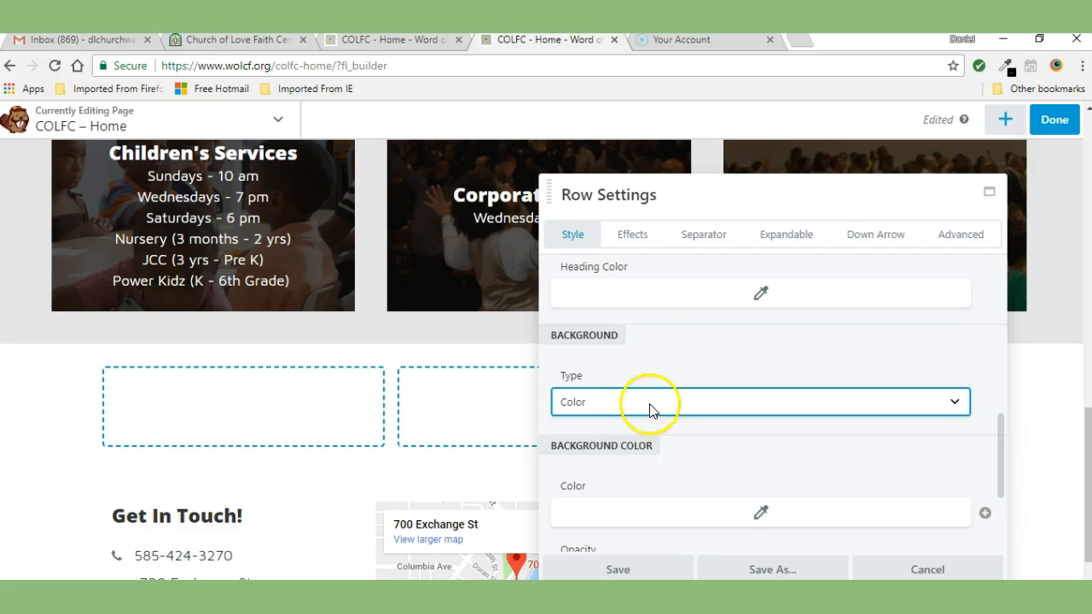
pyautogui.moveTo(1000, 427); pyautogui.dragTo(999, 449)
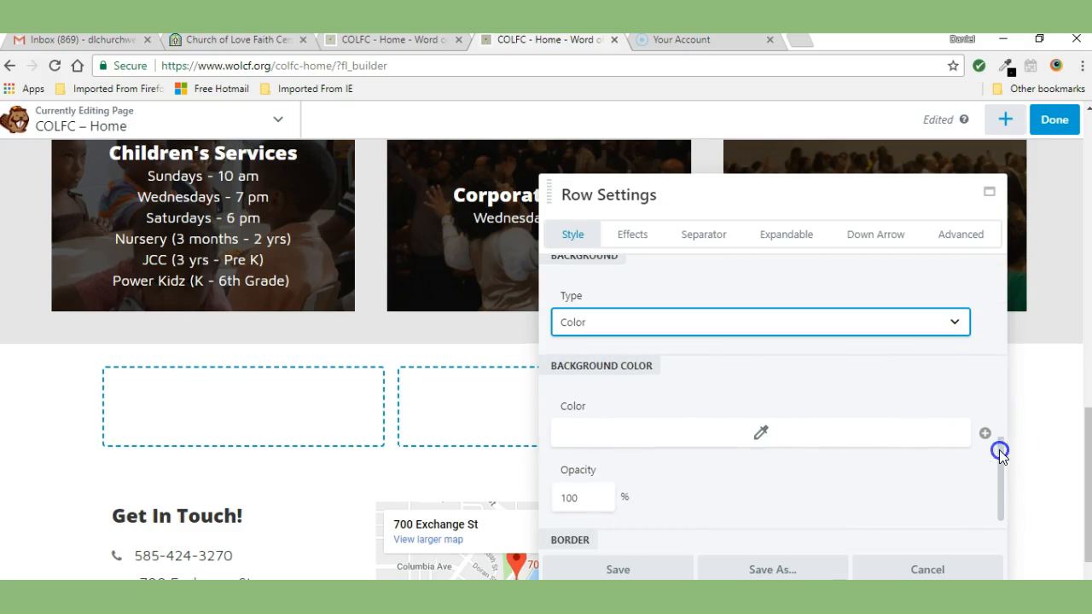
pyautogui.click(764, 434)
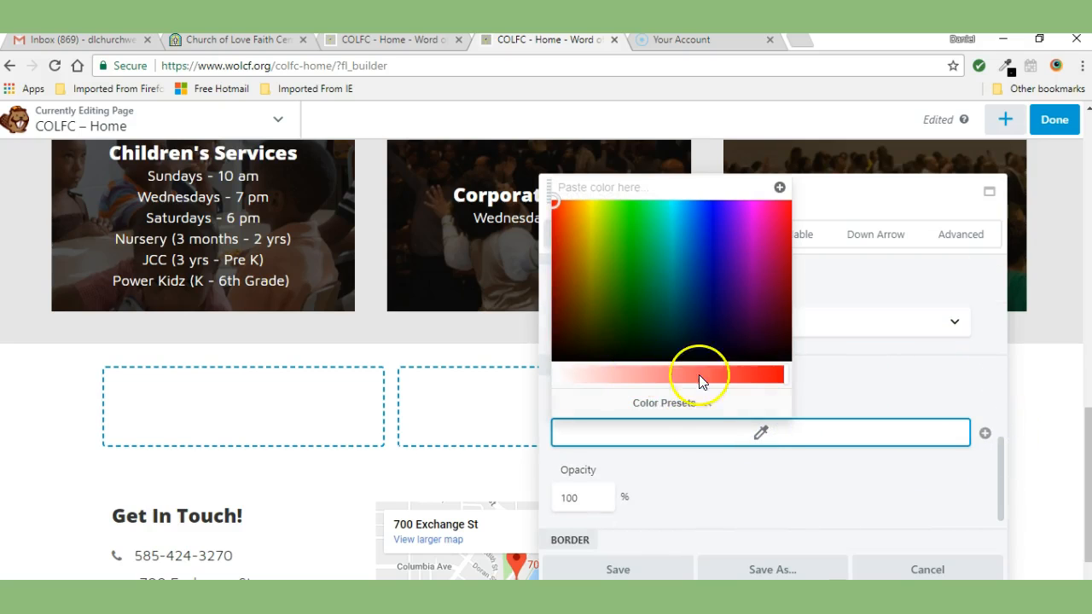
pyautogui.moveTo(557, 207)
pyautogui.mouseDown()
pyautogui.moveTo(660, 271)
pyautogui.moveTo(651, 259)
pyautogui.moveTo(692, 276)
pyautogui.moveTo(711, 261)
pyautogui.moveTo(629, 268)
pyautogui.moveTo(624, 237)
pyautogui.moveTo(654, 259)
pyautogui.mouseUp()
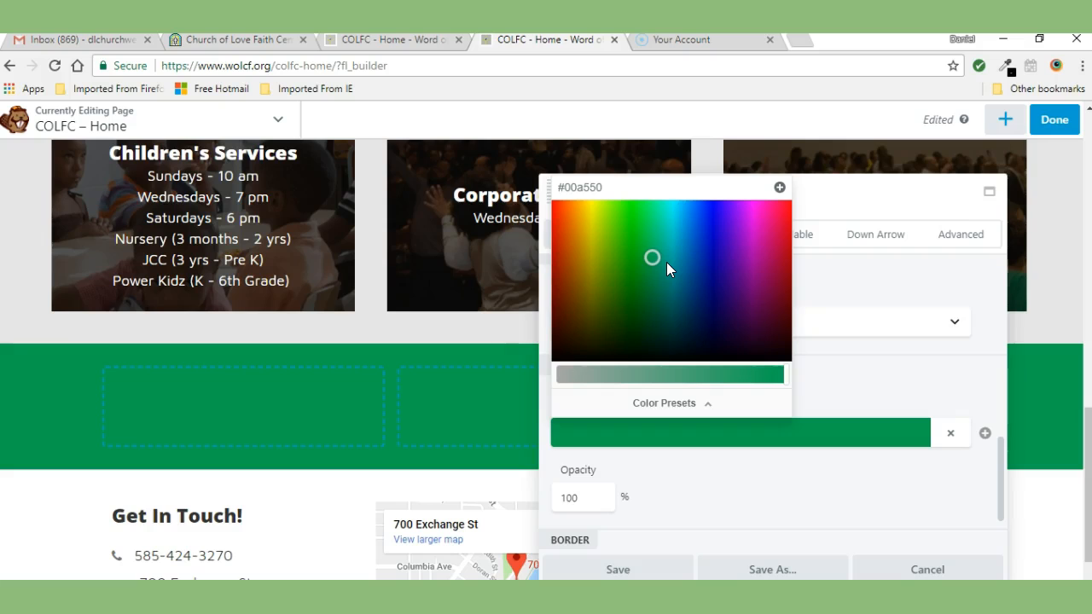
pyautogui.click(837, 368)
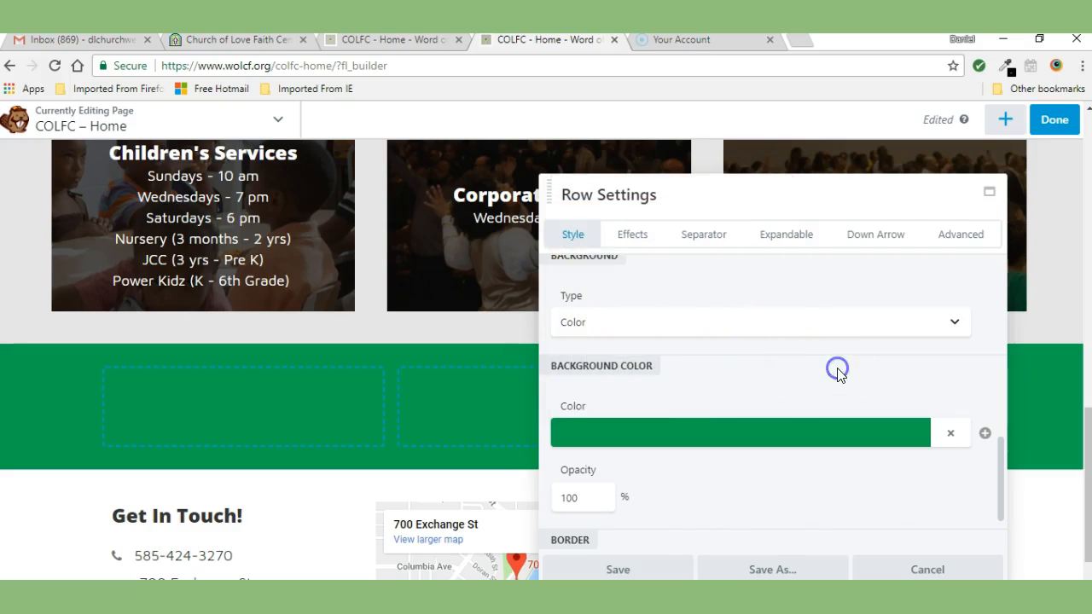
# Step: Set the row's background type back to None and save the row settings
pyautogui.moveTo(1000, 450); pyautogui.dragTo(1001, 426)
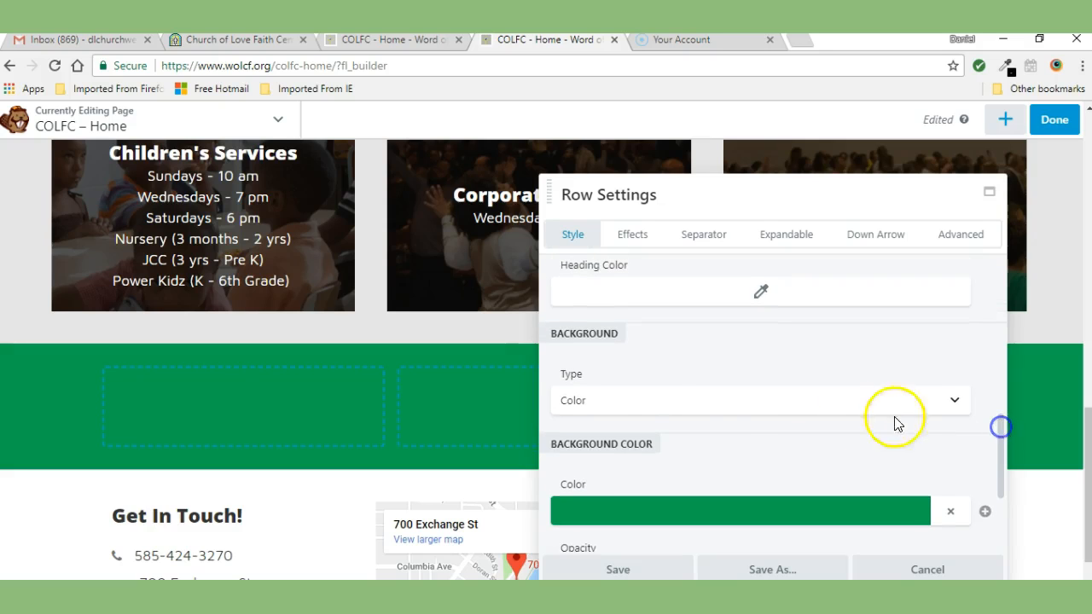
pyautogui.click(575, 403)
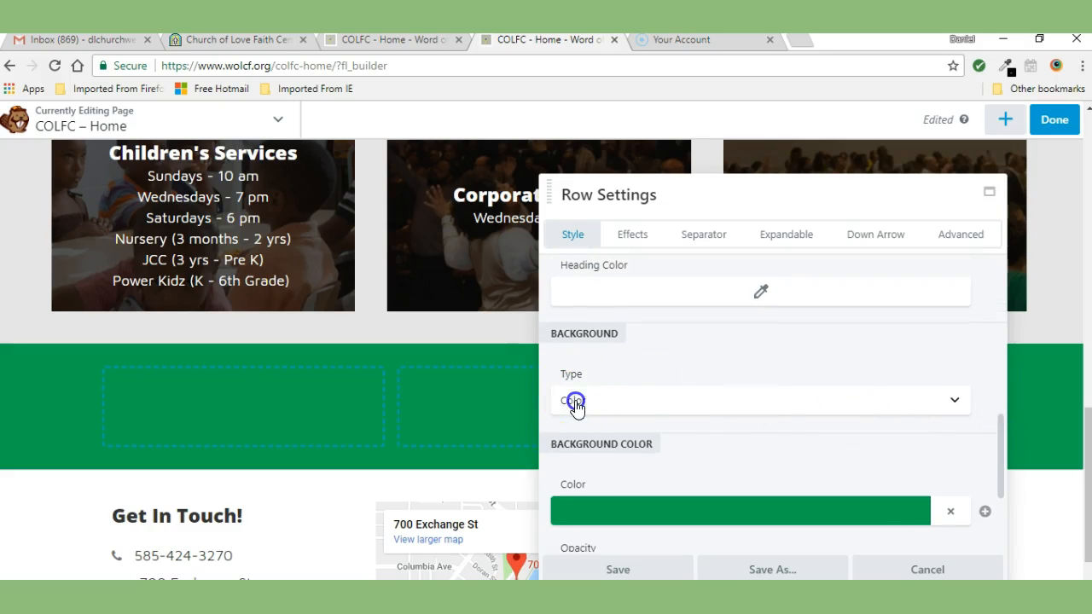
pyautogui.click(681, 402)
pyautogui.click(579, 420)
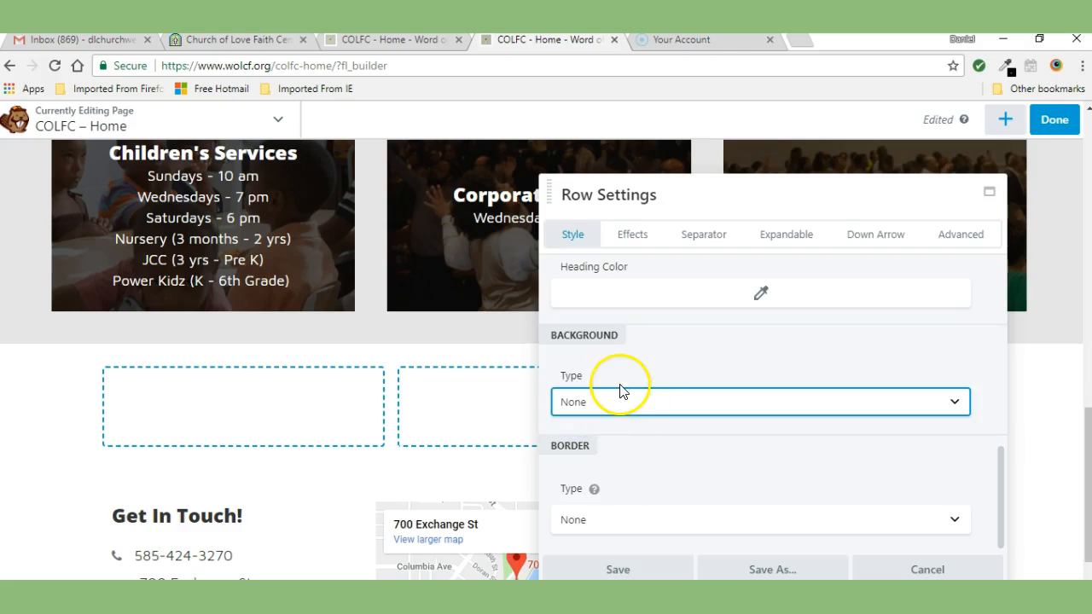
pyautogui.click(618, 568)
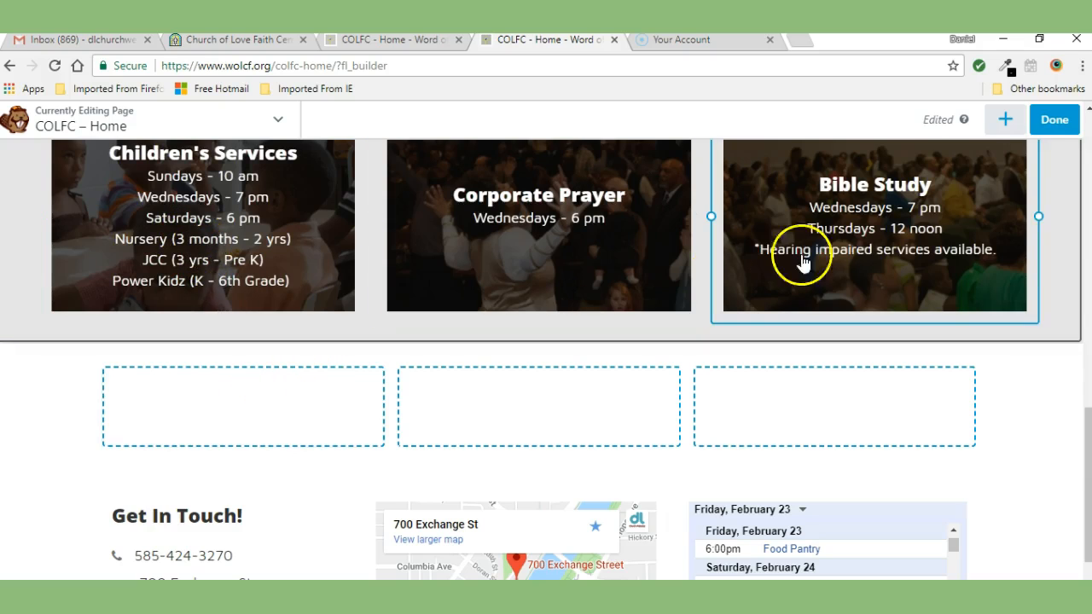
# Step: Add a UABB Info Banner module from the UABB Modules group into the first column of the new row
pyautogui.click(1005, 120)
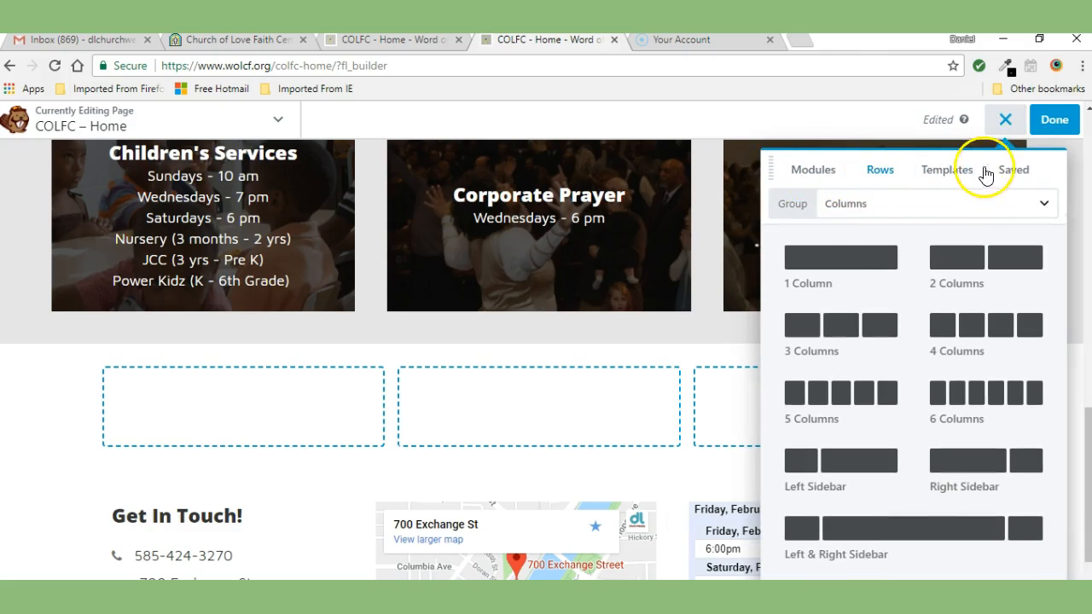
pyautogui.click(812, 175)
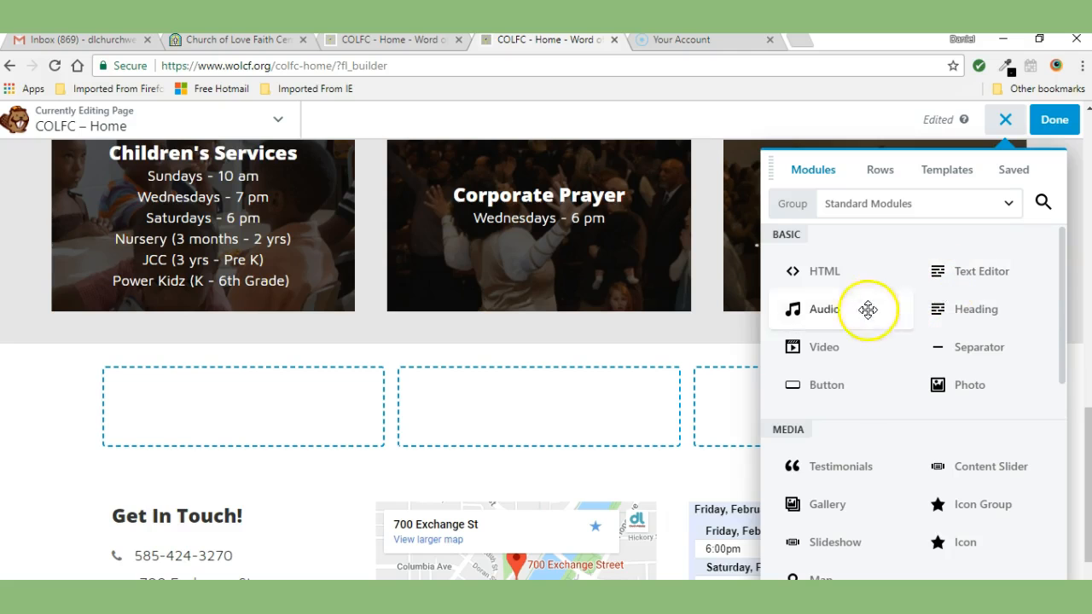
pyautogui.moveTo(1062, 271); pyautogui.dragTo(1044, 255)
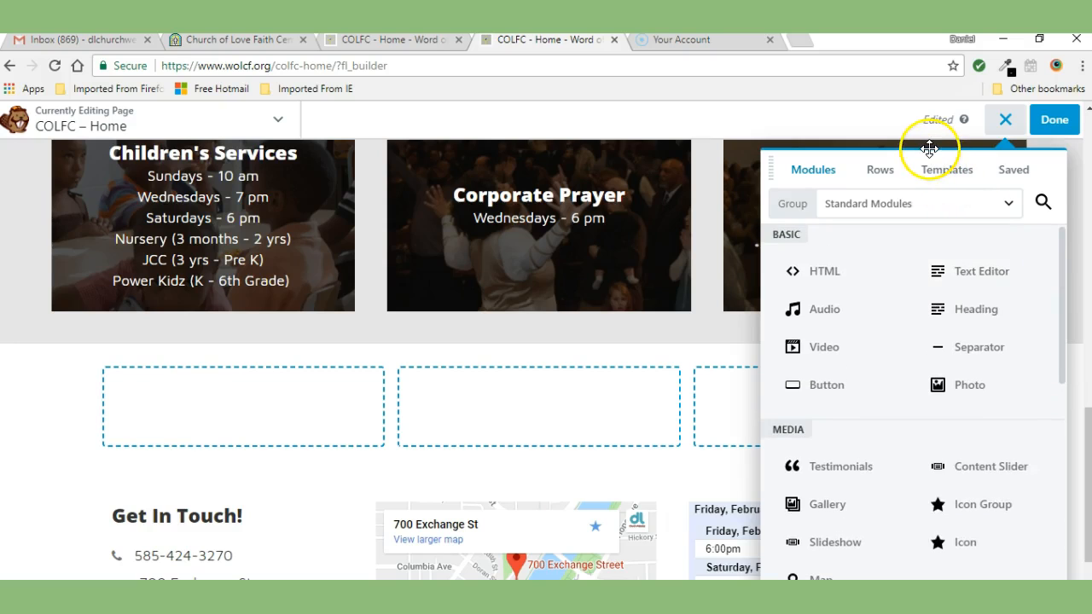
pyautogui.moveTo(789, 198); pyautogui.dragTo(907, 190)
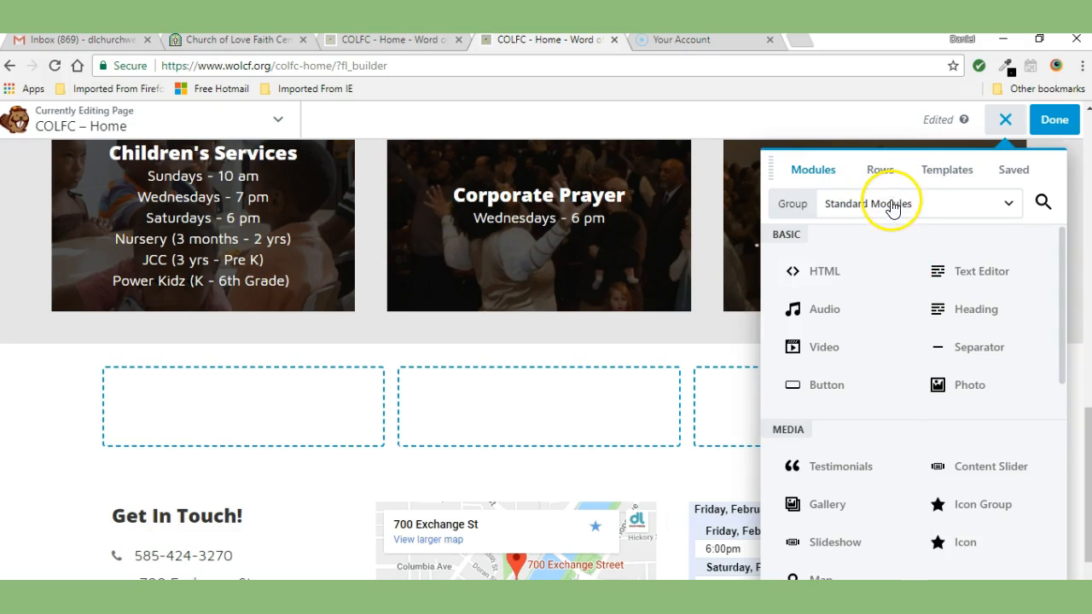
pyautogui.click(924, 207)
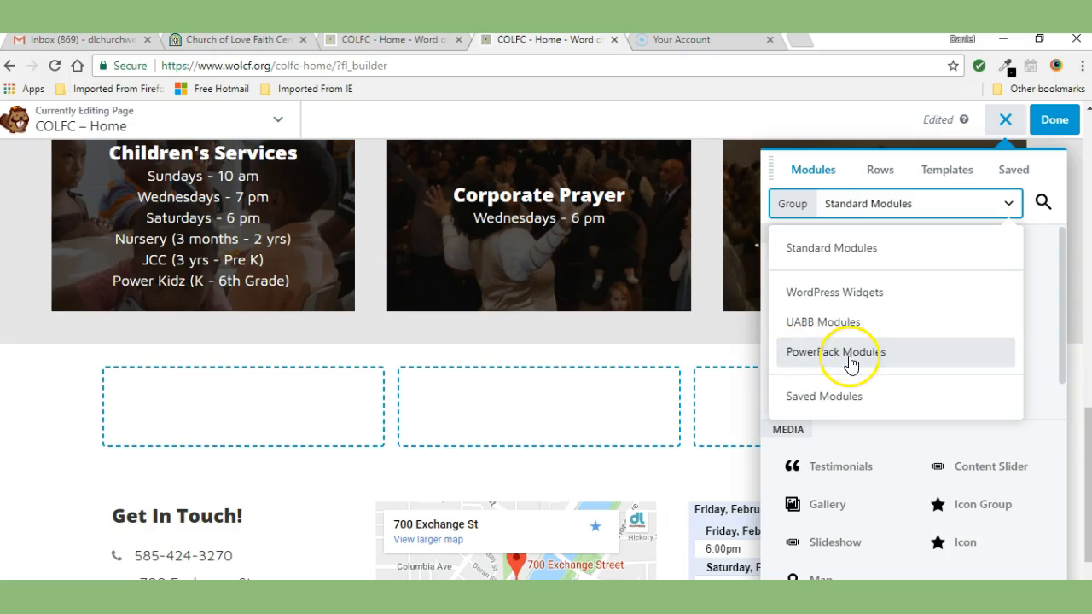
pyautogui.click(806, 324)
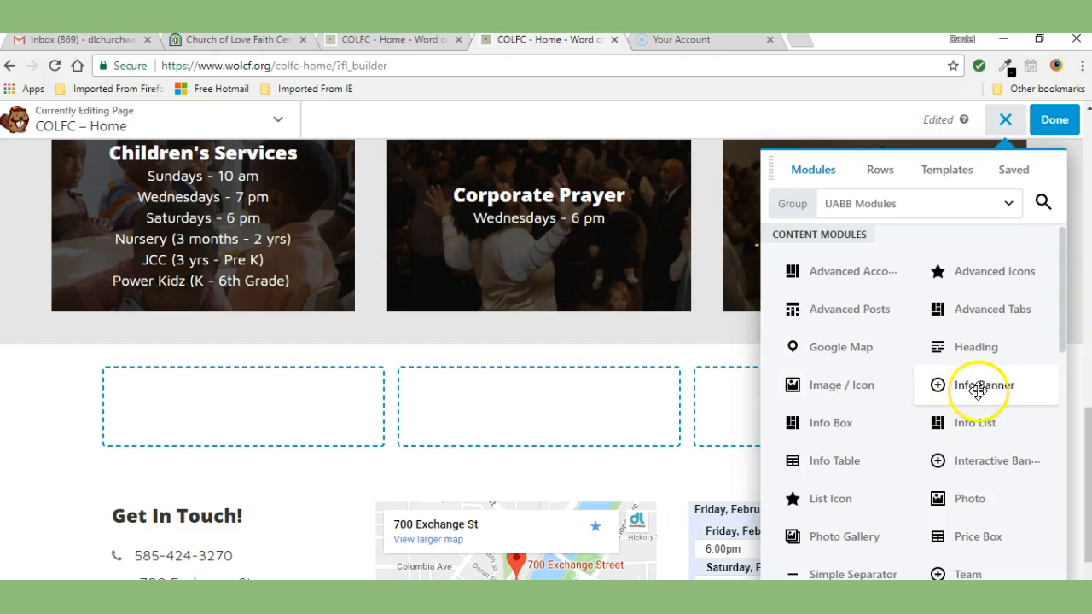
pyautogui.moveTo(980, 391); pyautogui.dragTo(264, 432)
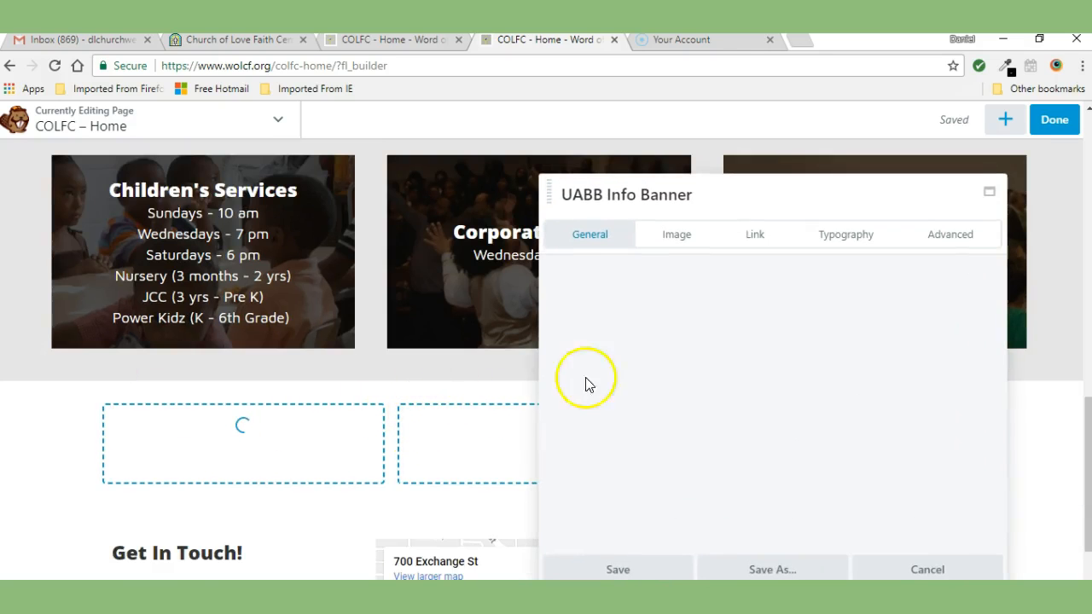
# Step: Set the info banner's title to Corporate Prayer
pyautogui.moveTo(753, 192)
pyautogui.mouseDown()
pyautogui.moveTo(800, 163)
pyautogui.moveTo(639, 214)
pyautogui.moveTo(752, 173)
pyautogui.mouseUp()
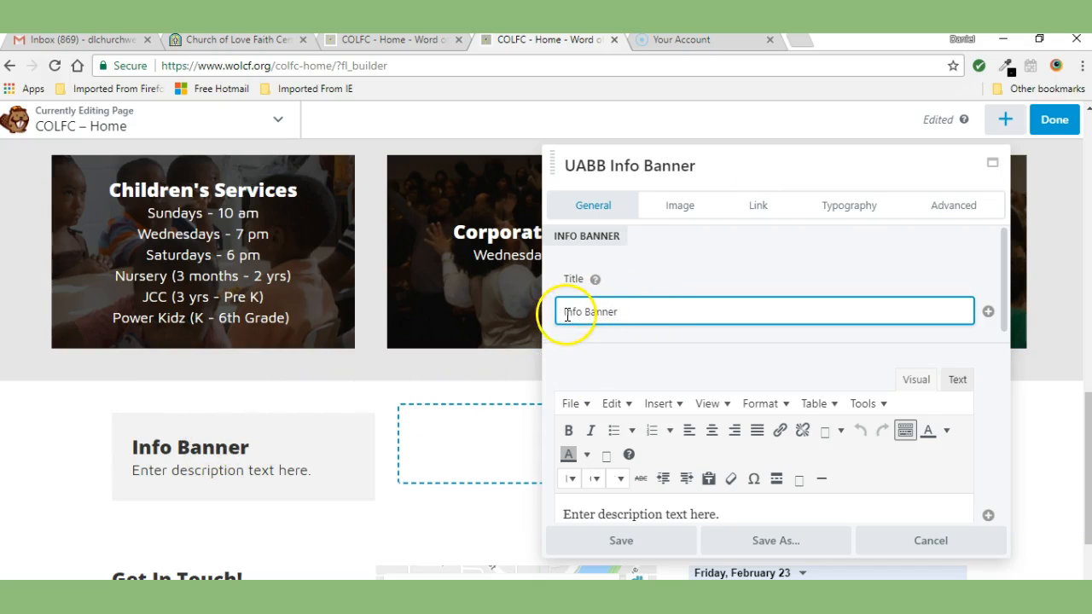
pyautogui.moveTo(214, 227)
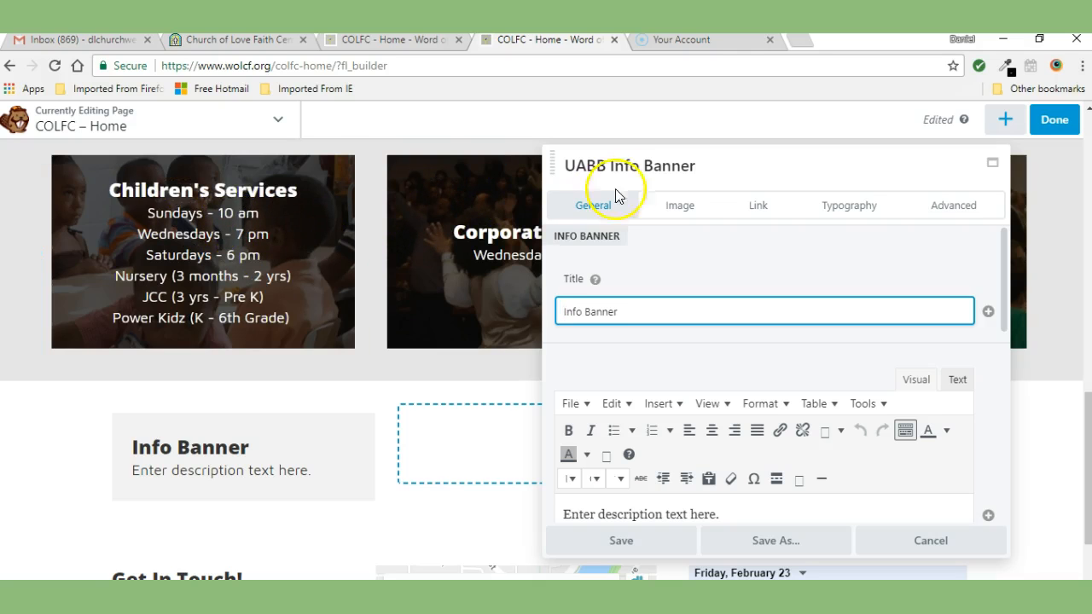
pyautogui.moveTo(655, 167); pyautogui.dragTo(705, 171)
pyautogui.moveTo(487, 214)
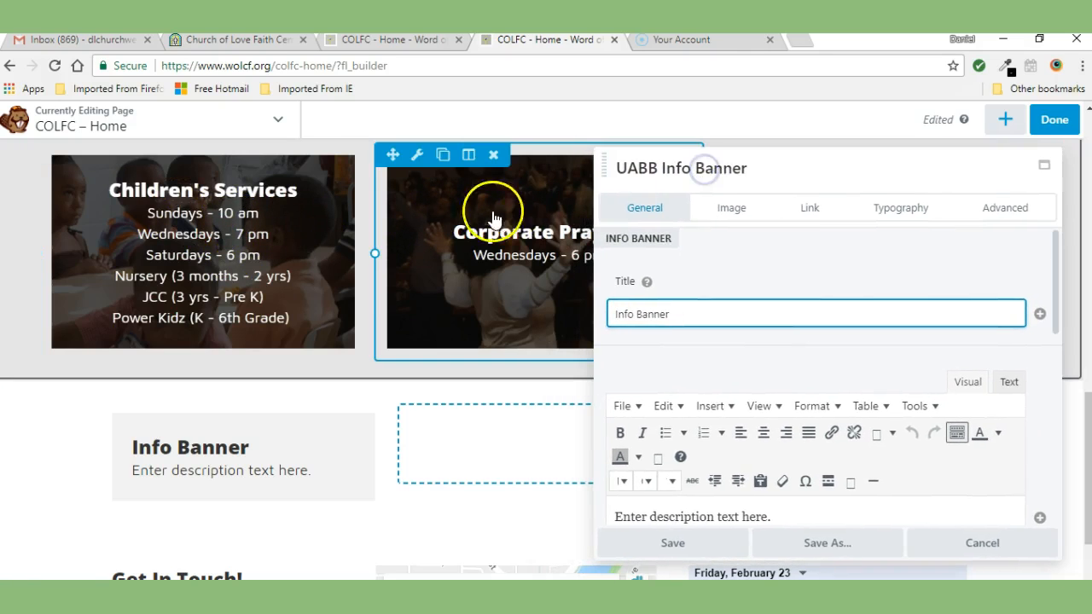
pyautogui.moveTo(162, 418)
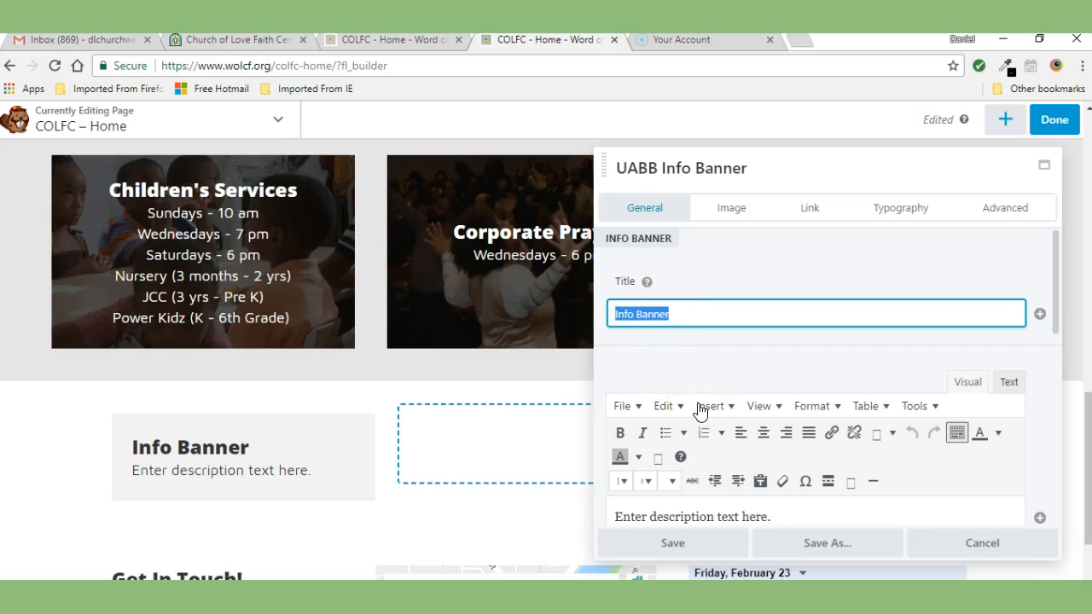
pyautogui.write('Corporate Prayer')
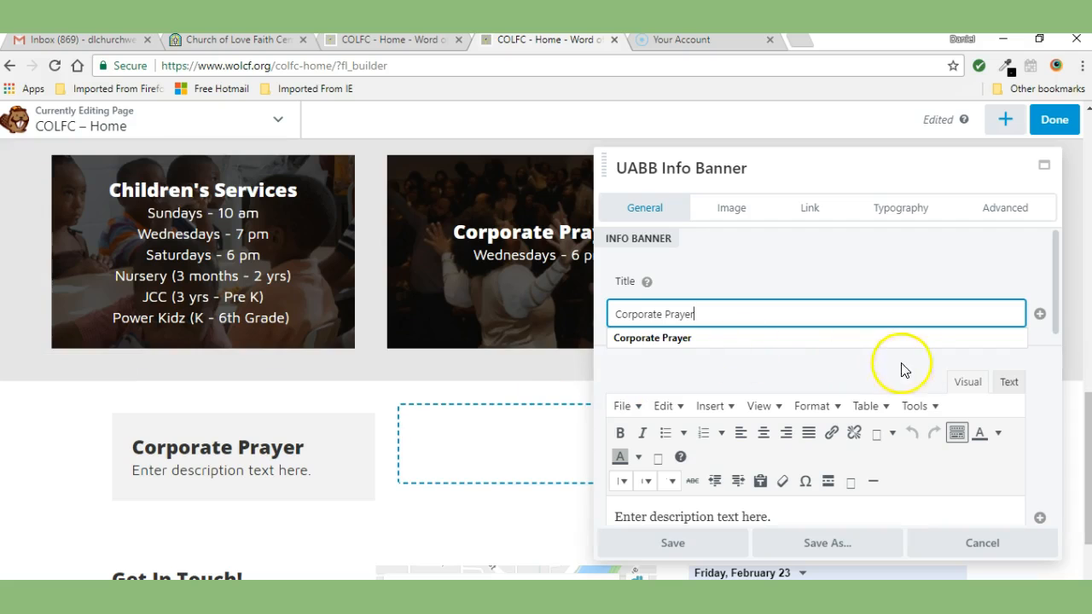
# Step: Replace the banner's placeholder description text with Wednesdays - 6 pm
pyautogui.moveTo(1056, 271); pyautogui.dragTo(1067, 312)
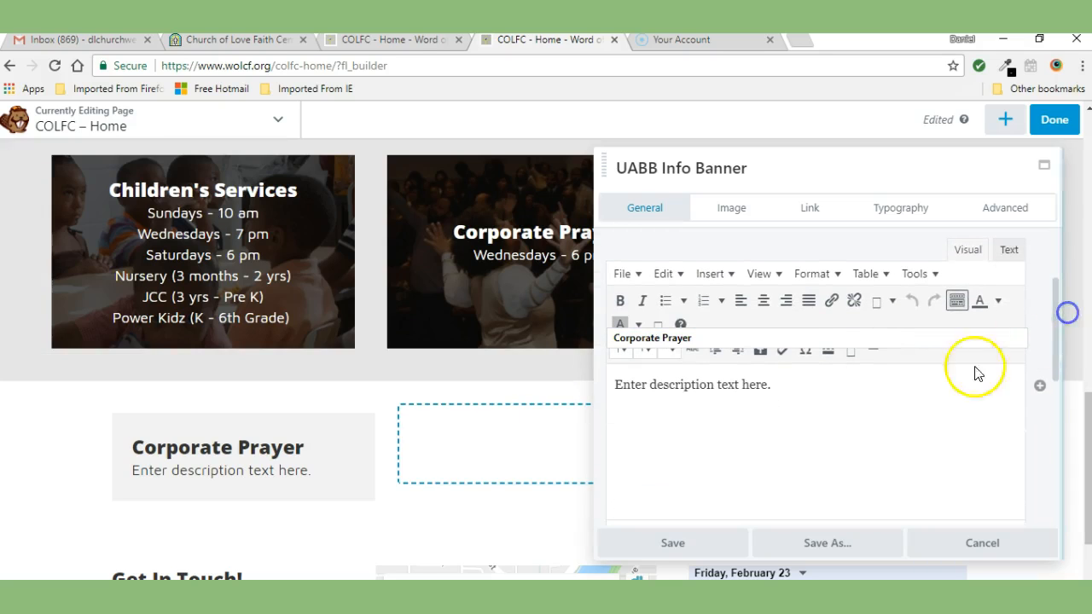
pyautogui.click(754, 385)
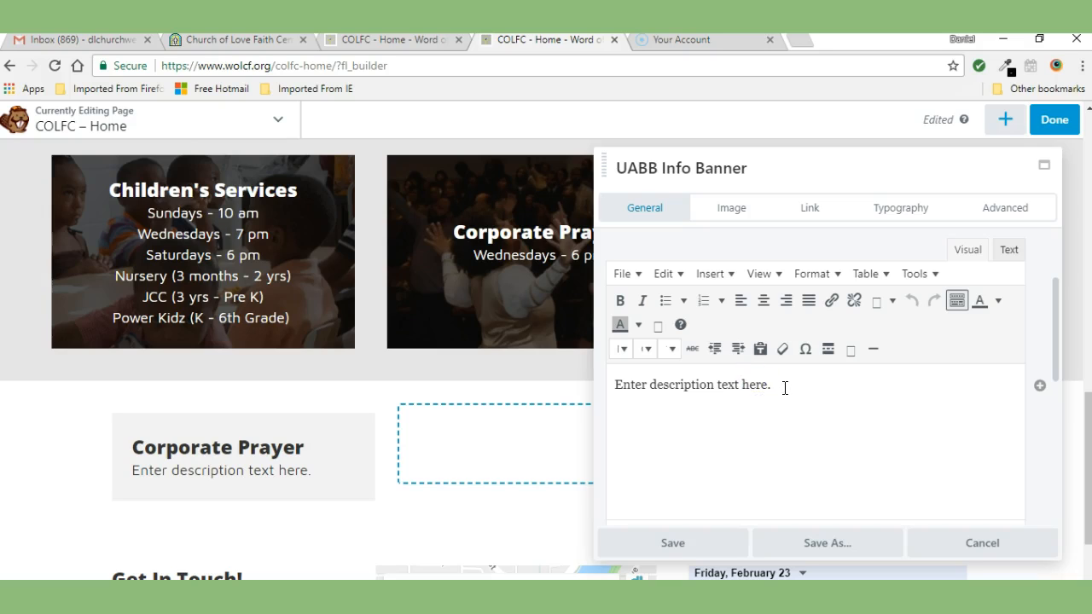
pyautogui.moveTo(719, 386); pyautogui.dragTo(608, 385)
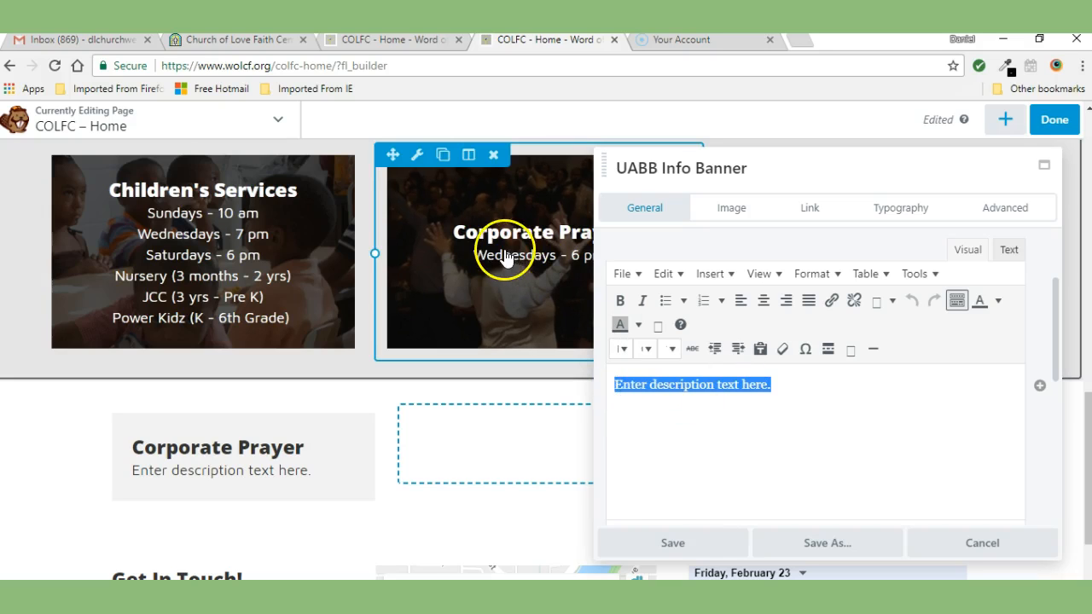
pyautogui.moveTo(683, 169)
pyautogui.mouseDown()
pyautogui.moveTo(811, 213)
pyautogui.moveTo(662, 172)
pyautogui.mouseUp()
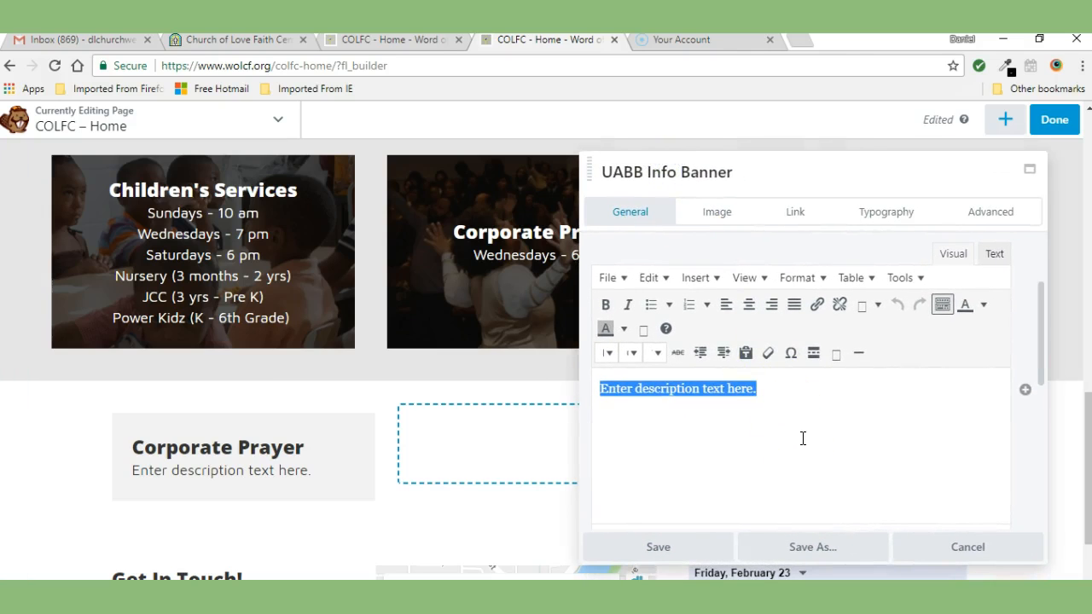
pyautogui.write('Wednesdays - 6 pm')
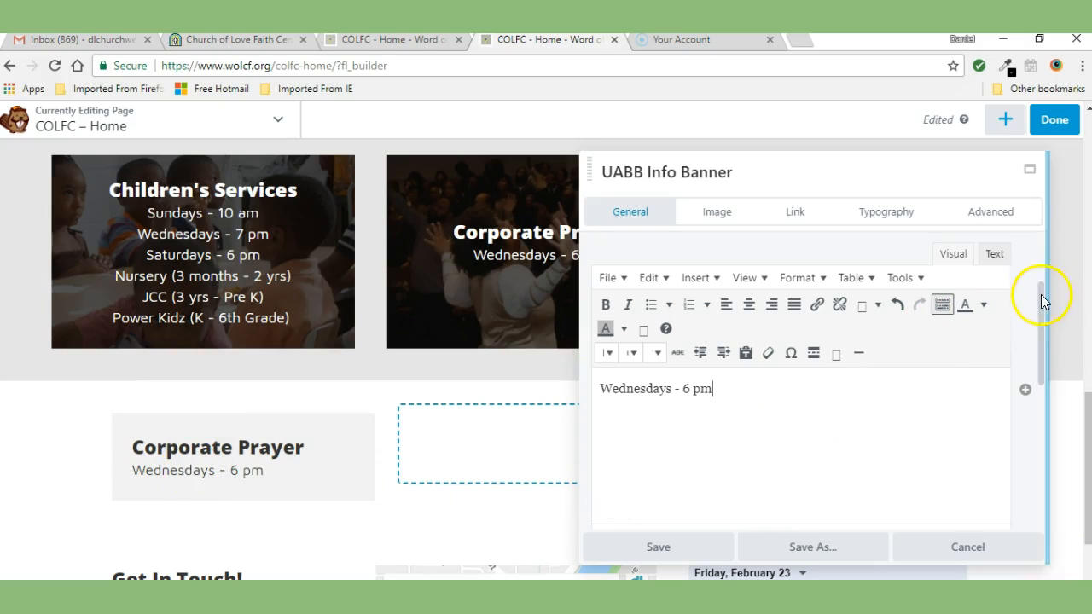
# Step: Set the banner's information alignment to Center
pyautogui.moveTo(1040, 294); pyautogui.dragTo(1045, 394)
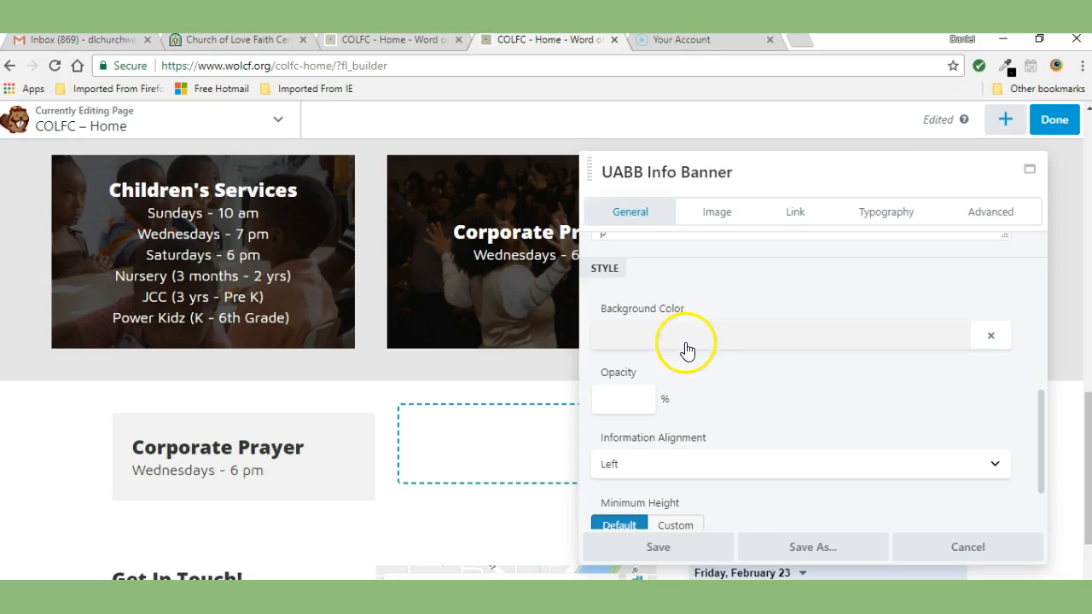
pyautogui.moveTo(1044, 403); pyautogui.dragTo(1044, 419)
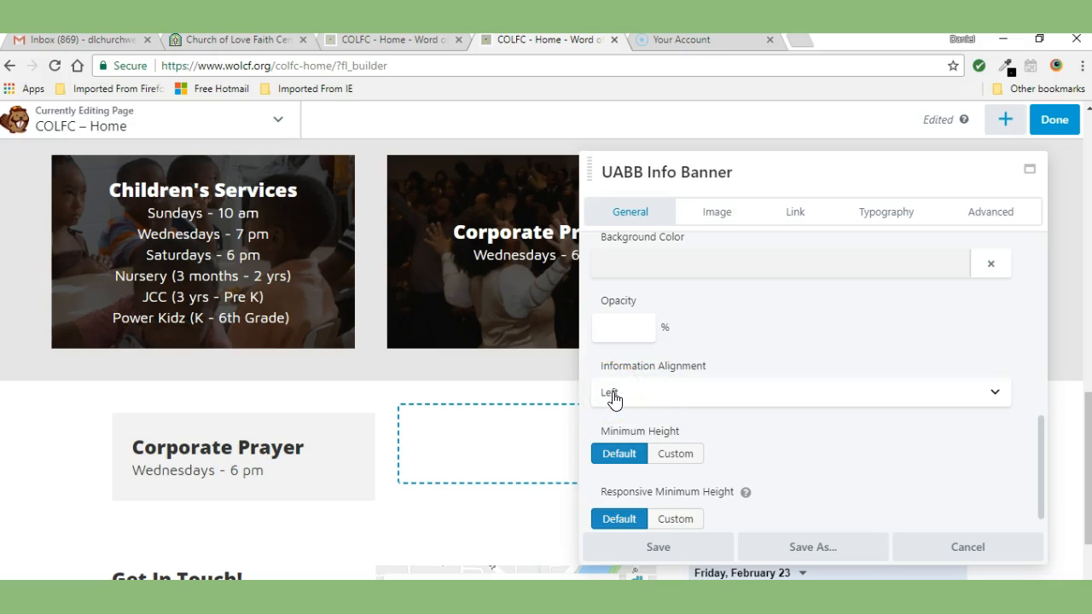
pyautogui.click(655, 401)
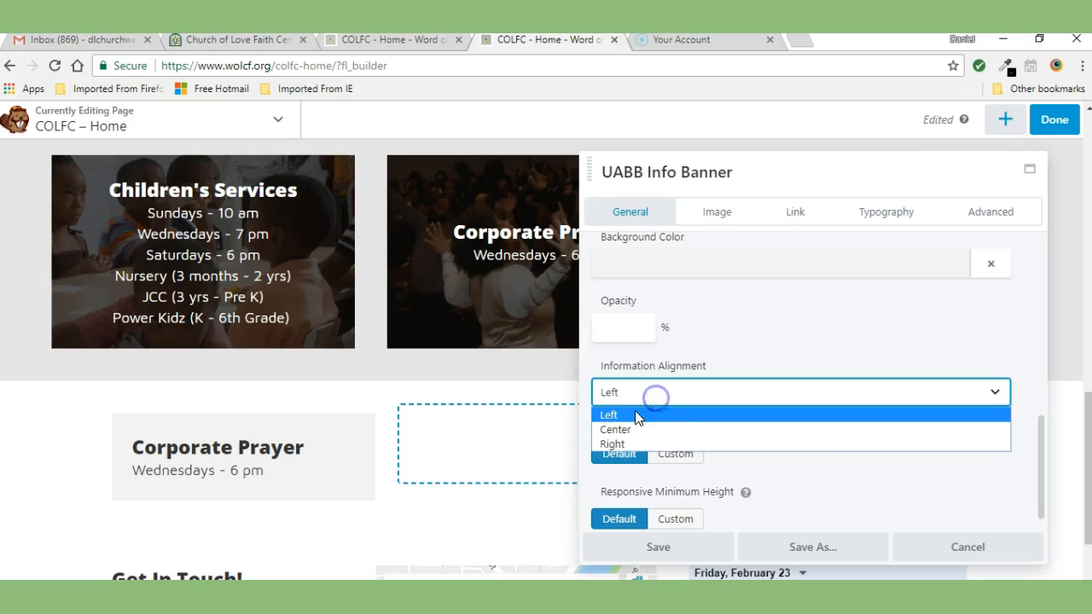
pyautogui.click(627, 431)
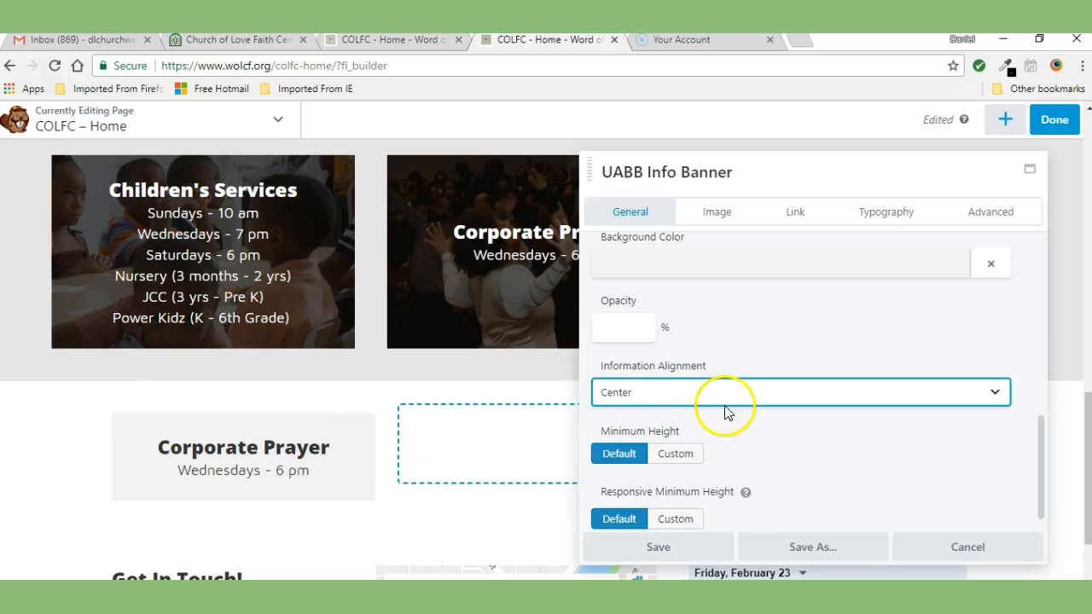
# Step: Choose wholechurch-2000.jpg from the media library as the banner image
pyautogui.moveTo(1040, 423); pyautogui.dragTo(1040, 313)
pyautogui.click(715, 212)
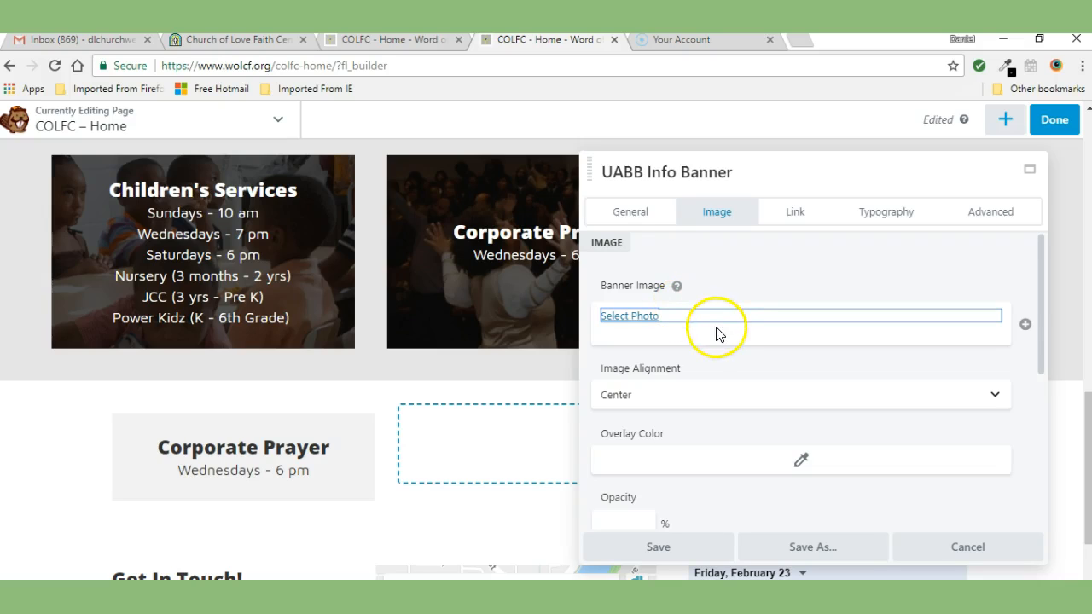
pyautogui.click(621, 317)
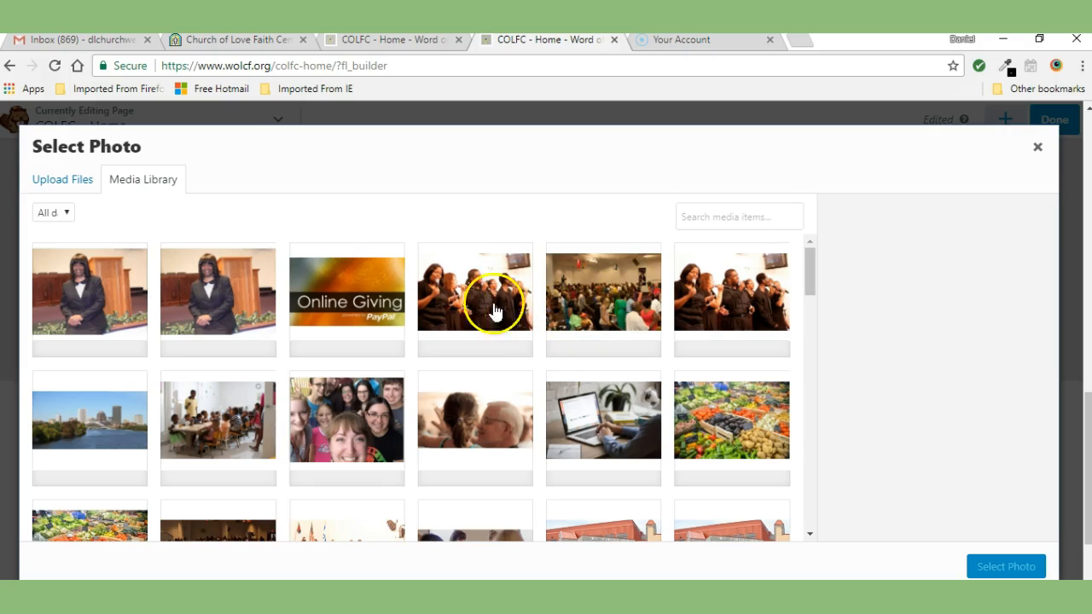
pyautogui.click(76, 186)
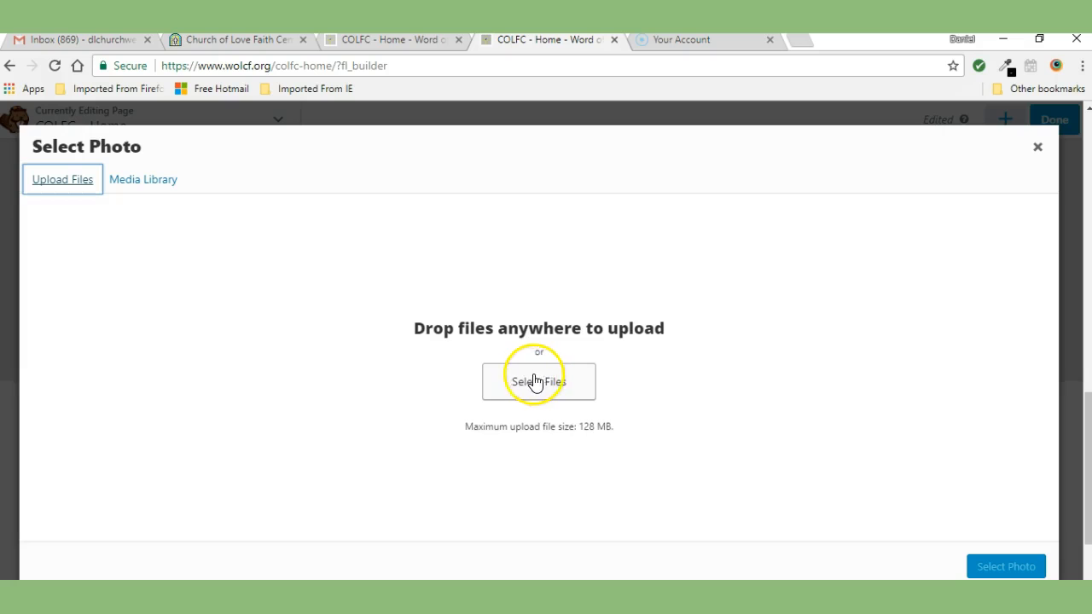
pyautogui.click(130, 178)
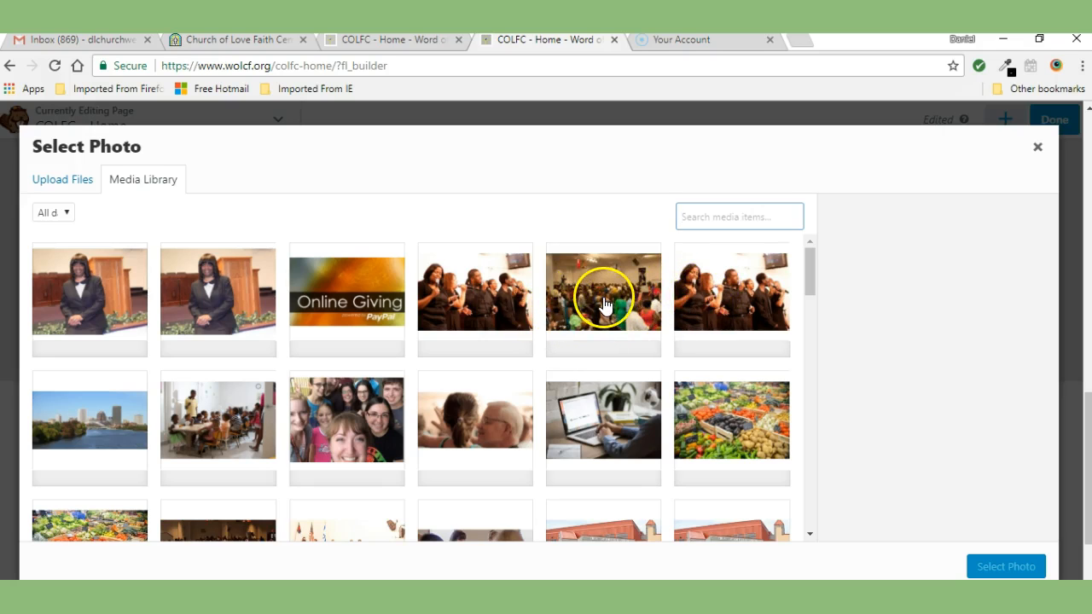
pyautogui.moveTo(809, 276); pyautogui.dragTo(809, 297)
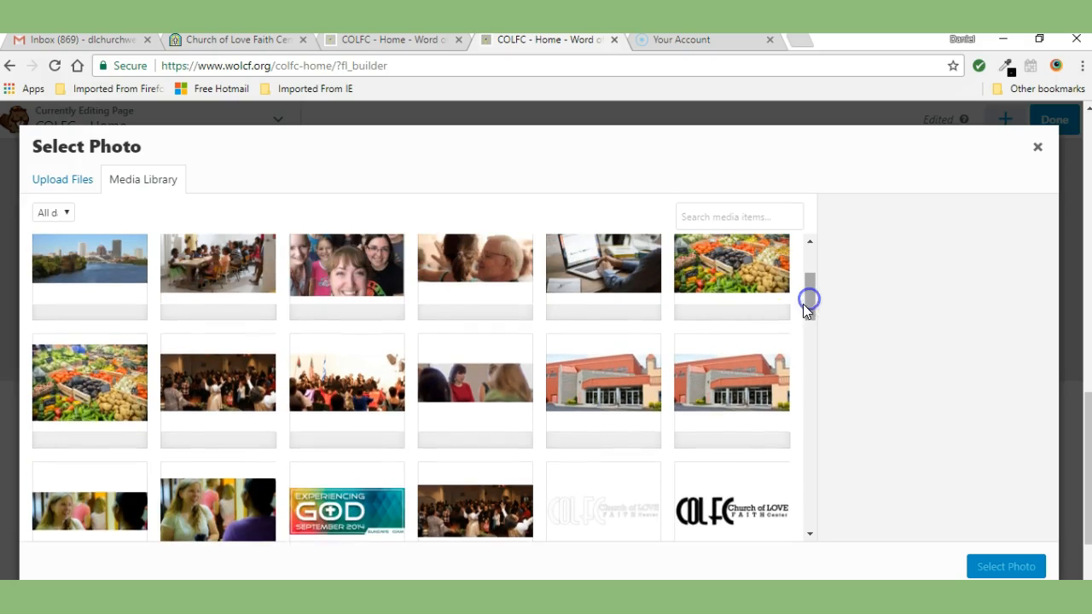
pyautogui.click(212, 386)
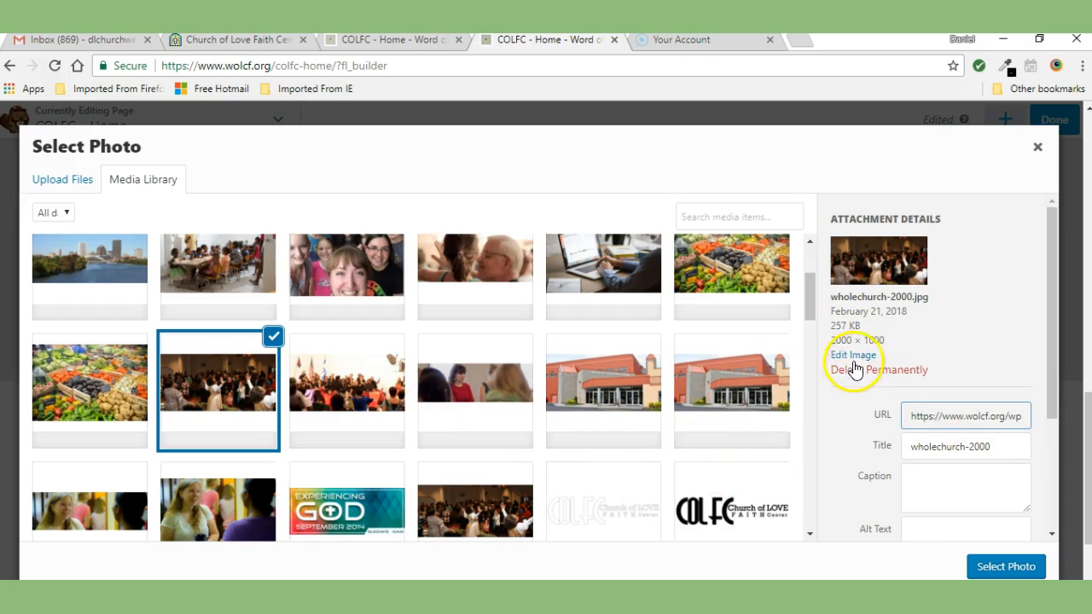
pyautogui.click(990, 567)
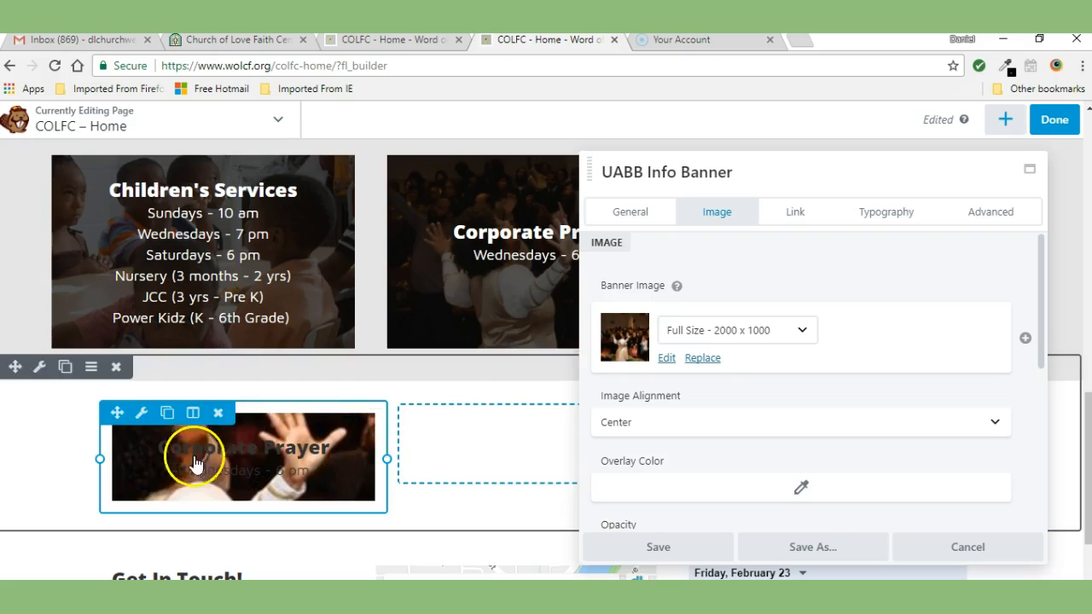
# Step: Set the banner image size to Medium - 300 x 150
pyautogui.click(802, 332)
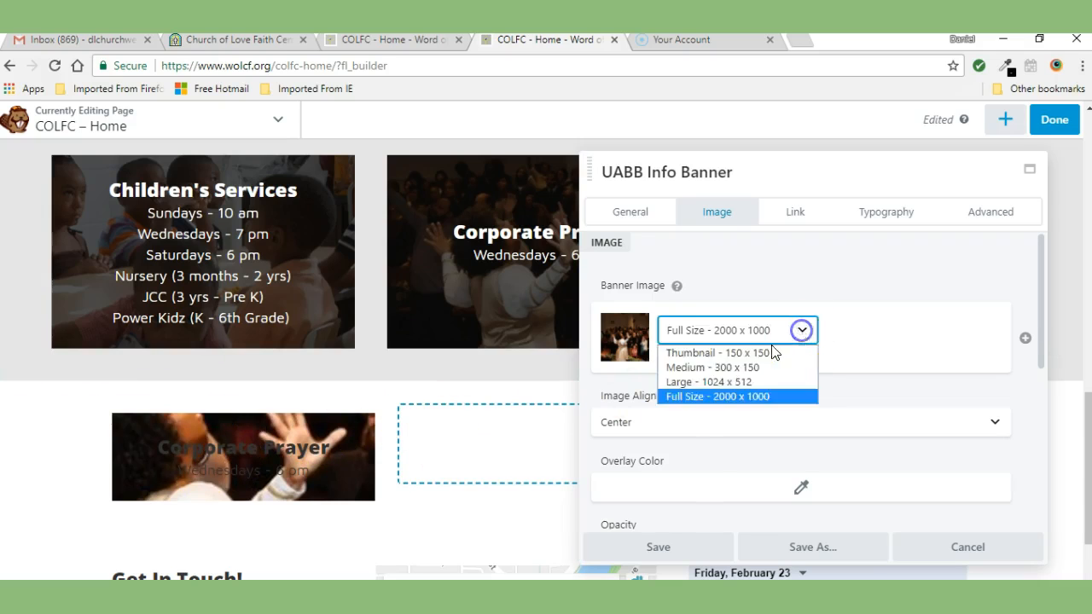
pyautogui.click(705, 367)
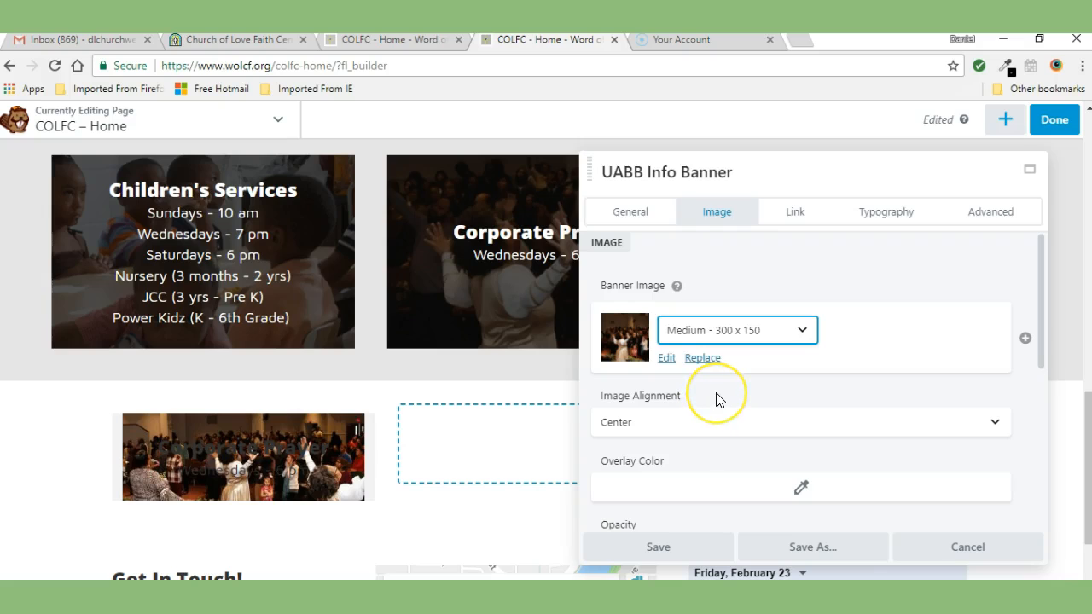
pyautogui.moveTo(280, 452)
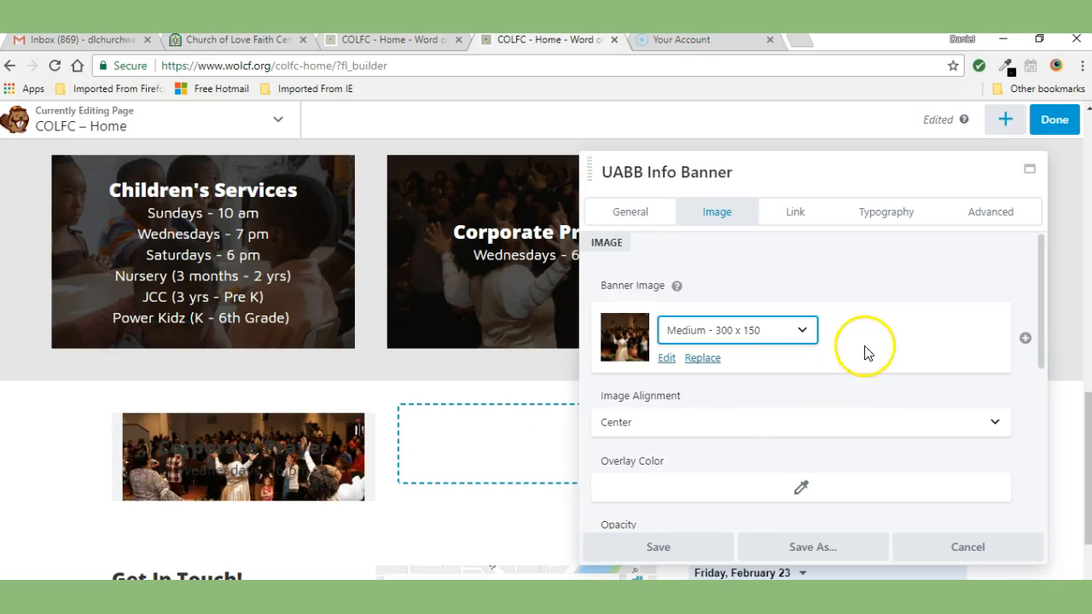
# Step: Set the banner image overlay color to #0a0a0a with 40% opacity
pyautogui.moveTo(1040, 270); pyautogui.dragTo(1055, 334)
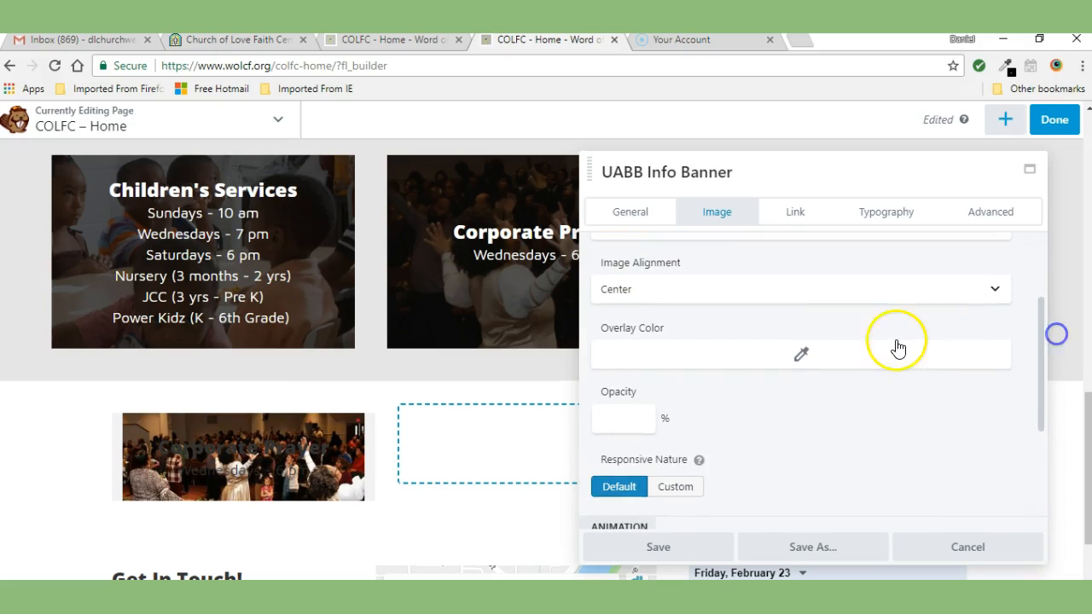
pyautogui.click(802, 360)
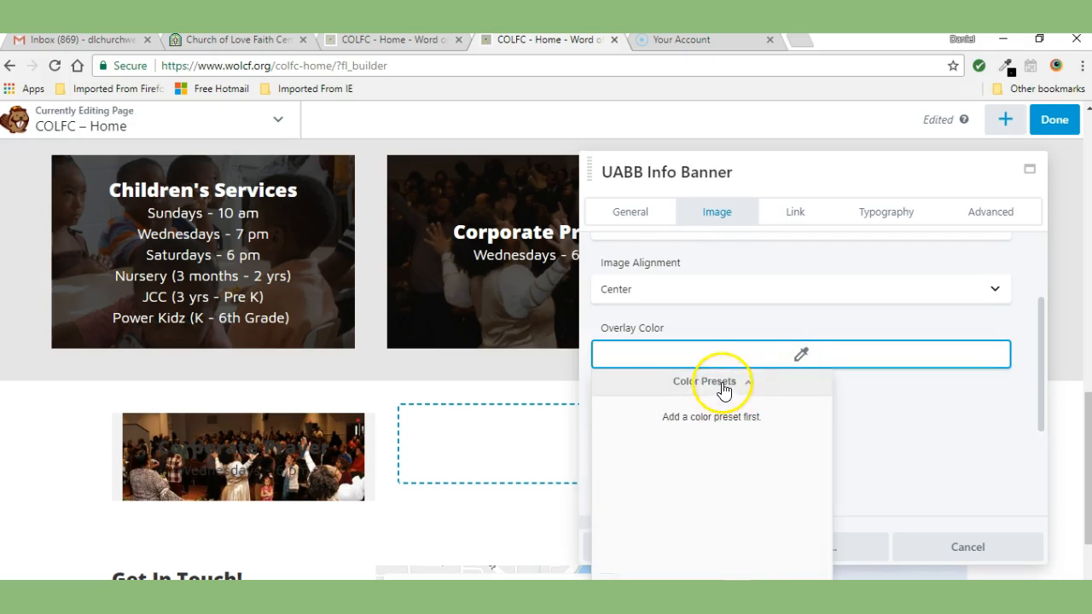
pyautogui.click(744, 389)
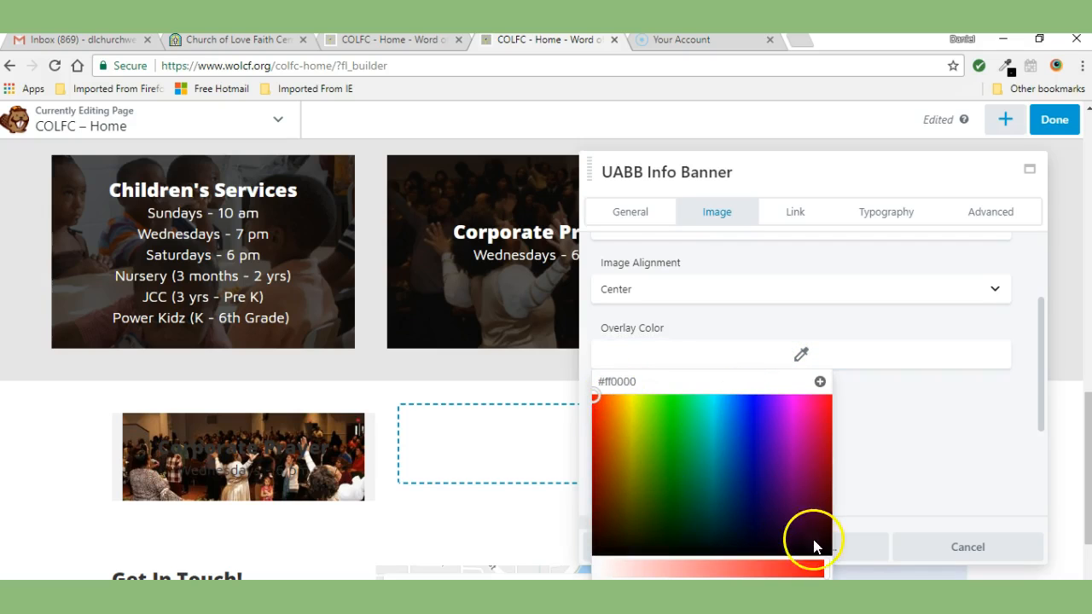
pyautogui.moveTo(830, 566); pyautogui.dragTo(576, 549)
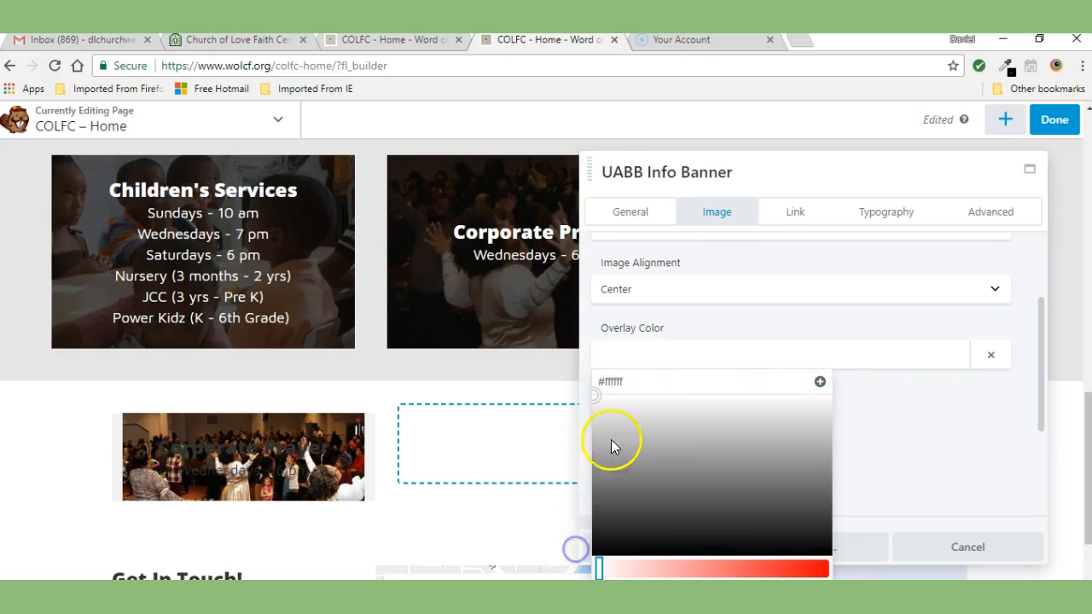
pyautogui.moveTo(592, 393)
pyautogui.mouseDown()
pyautogui.moveTo(578, 456)
pyautogui.moveTo(583, 563)
pyautogui.mouseUp()
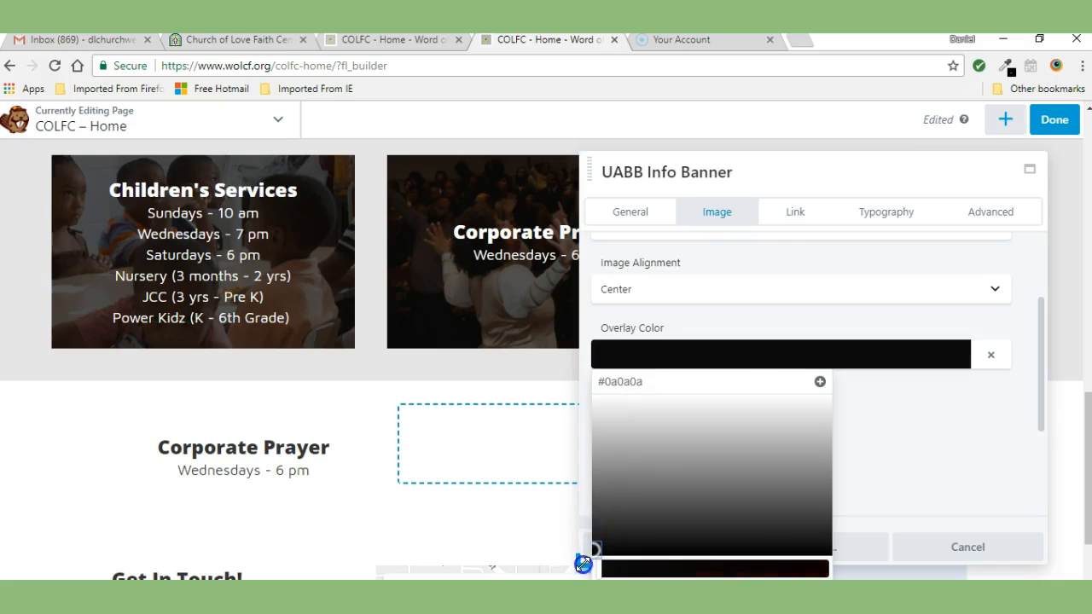
pyautogui.click(911, 408)
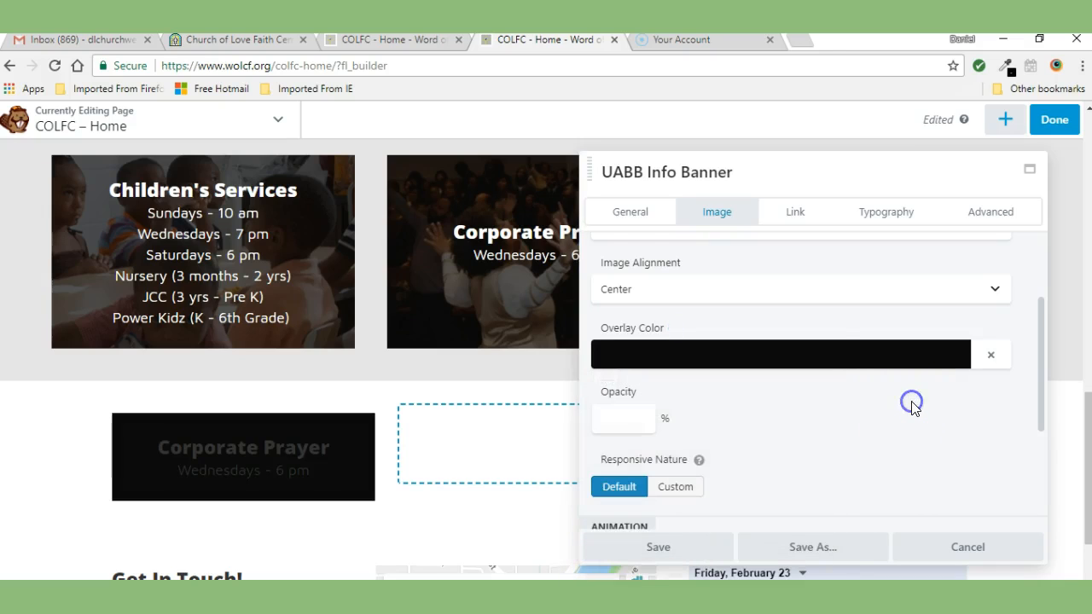
pyautogui.click(824, 436)
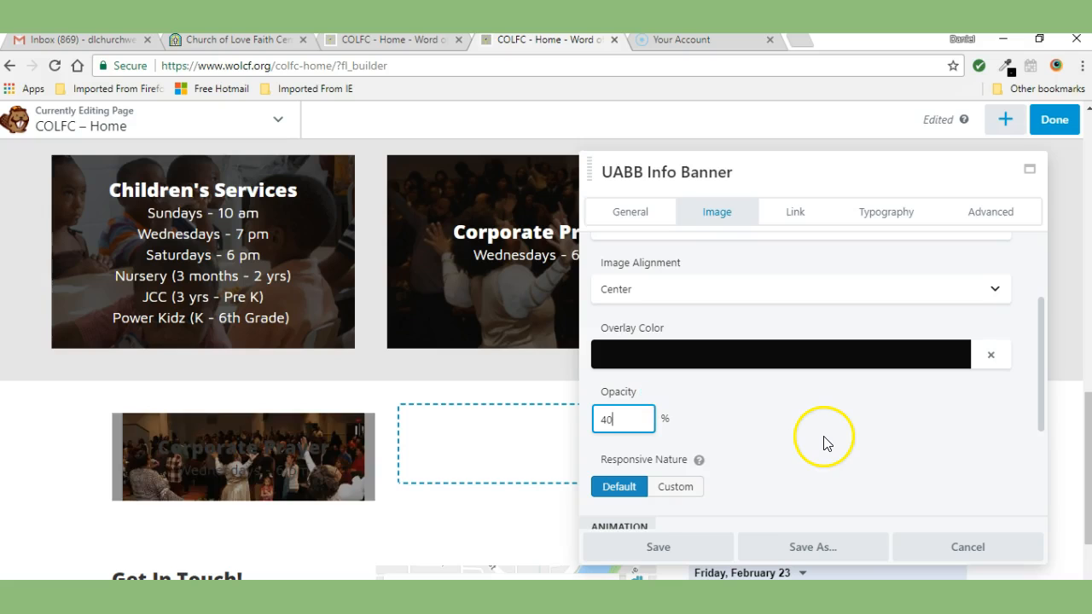
pyautogui.moveTo(292, 438)
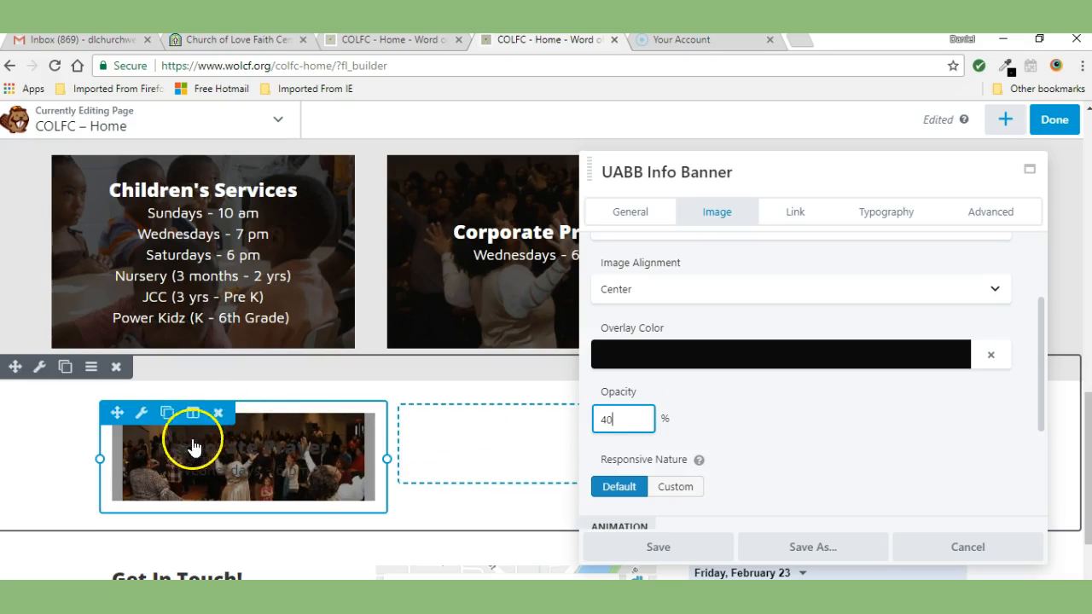
# Step: Set the banner title color to #f2f2f2 in the typography settings
pyautogui.click(882, 213)
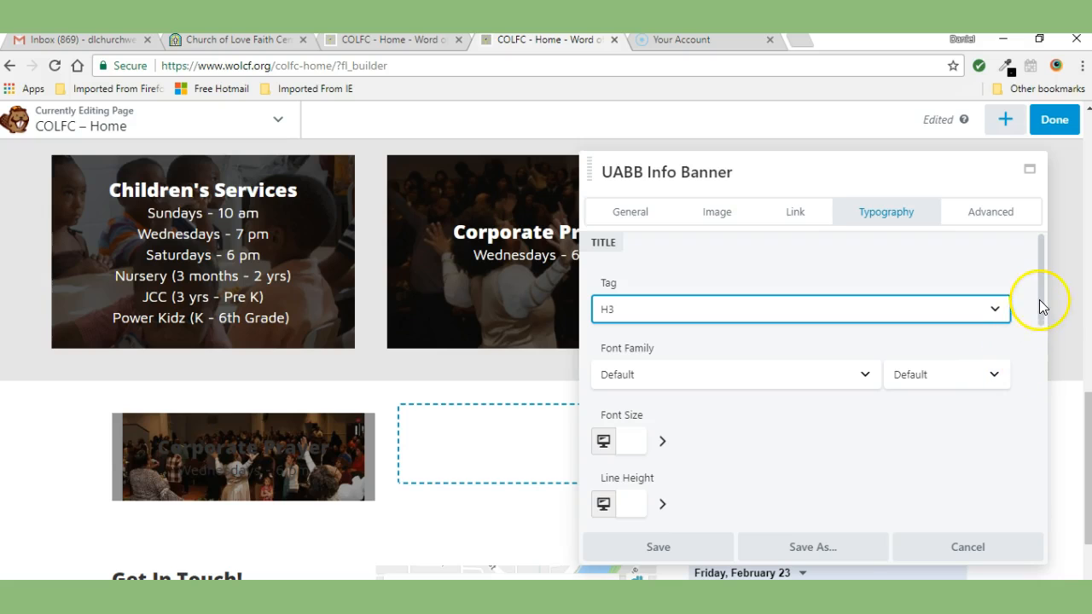
pyautogui.moveTo(1040, 293); pyautogui.dragTo(1053, 360)
pyautogui.click(799, 355)
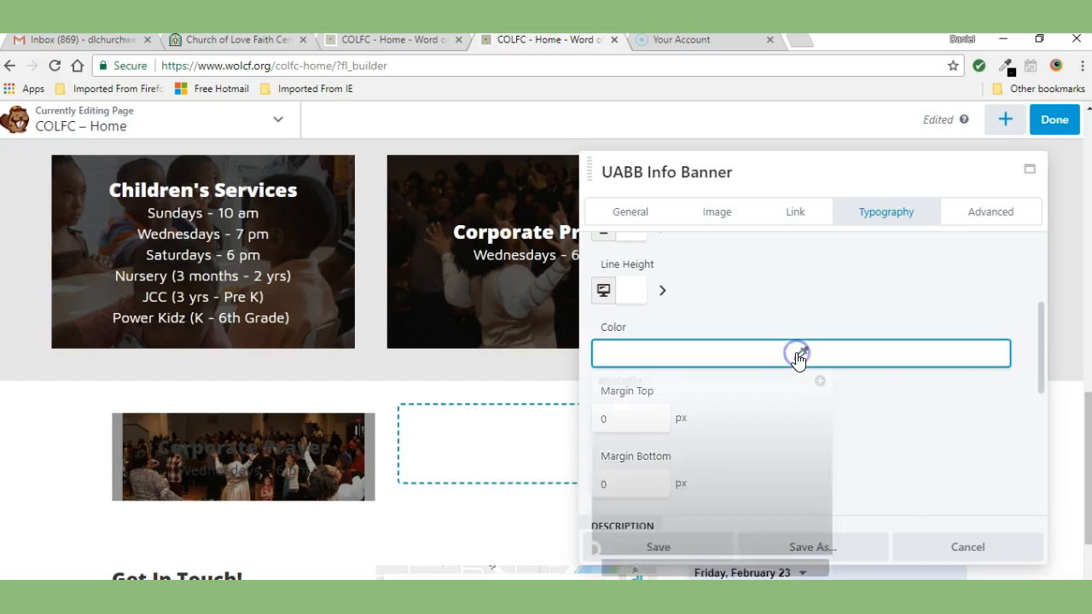
pyautogui.moveTo(593, 550); pyautogui.dragTo(593, 398)
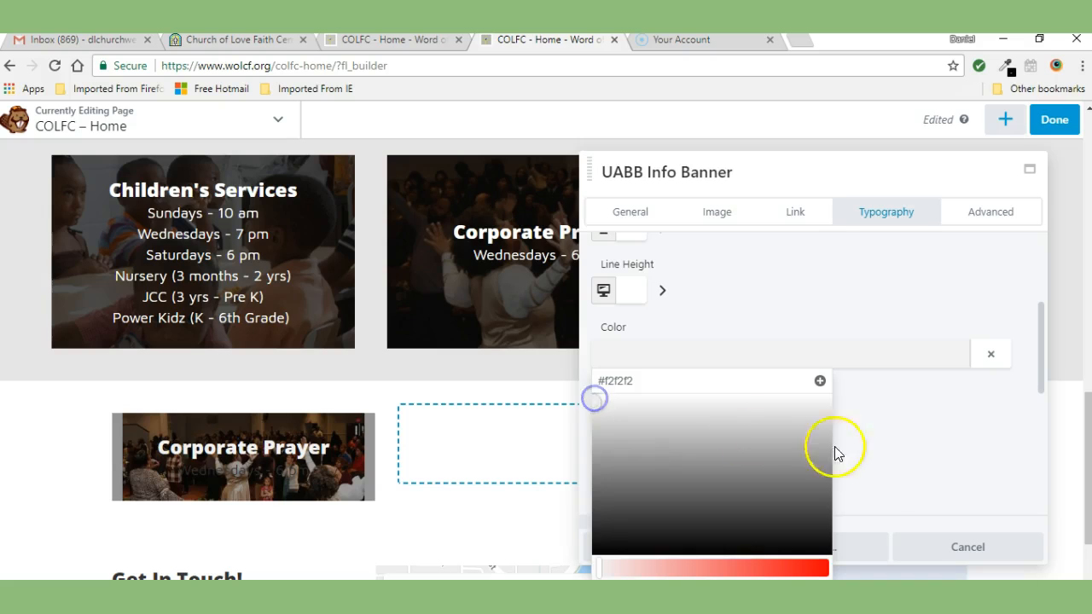
pyautogui.click(882, 432)
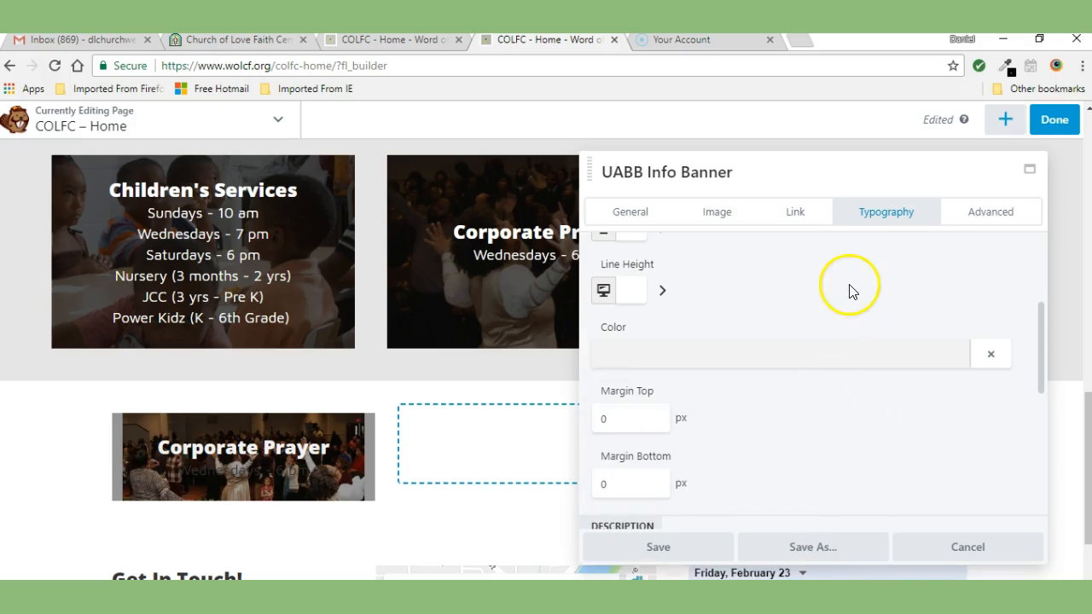
# Step: Set the banner description color to #f2f2f2
pyautogui.moveTo(1040, 317); pyautogui.dragTo(1040, 401)
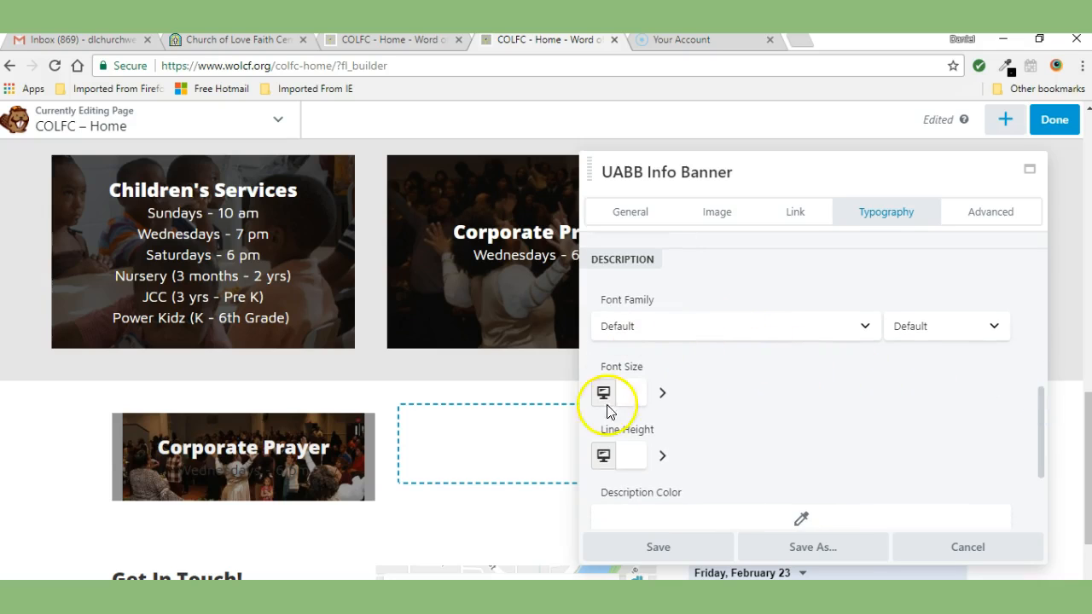
pyautogui.moveTo(1040, 401); pyautogui.dragTo(1039, 435)
pyautogui.click(794, 407)
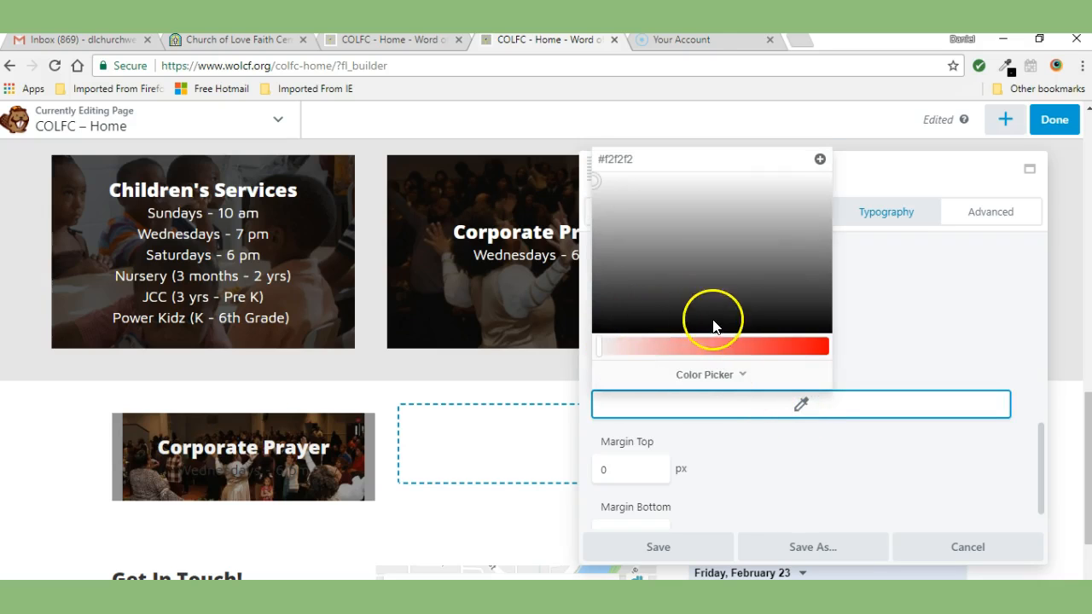
pyautogui.moveTo(597, 182)
pyautogui.mouseDown()
pyautogui.moveTo(592, 203)
pyautogui.moveTo(597, 171)
pyautogui.mouseUp()
pyautogui.click(912, 346)
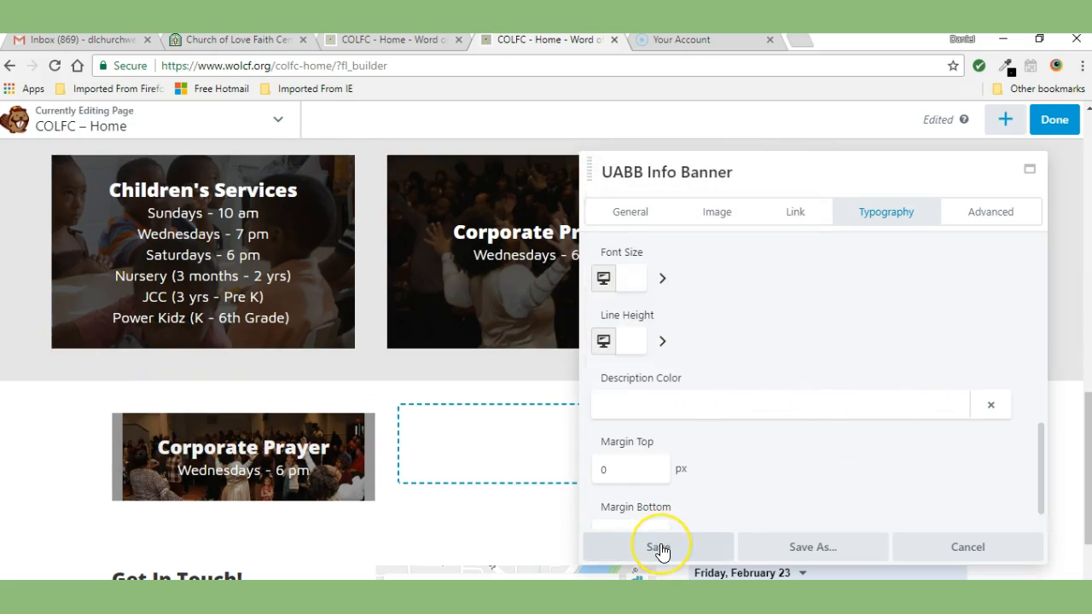
# Step: Change the banner image size to Large - 1024 x 512 and save the module
pyautogui.moveTo(333, 455)
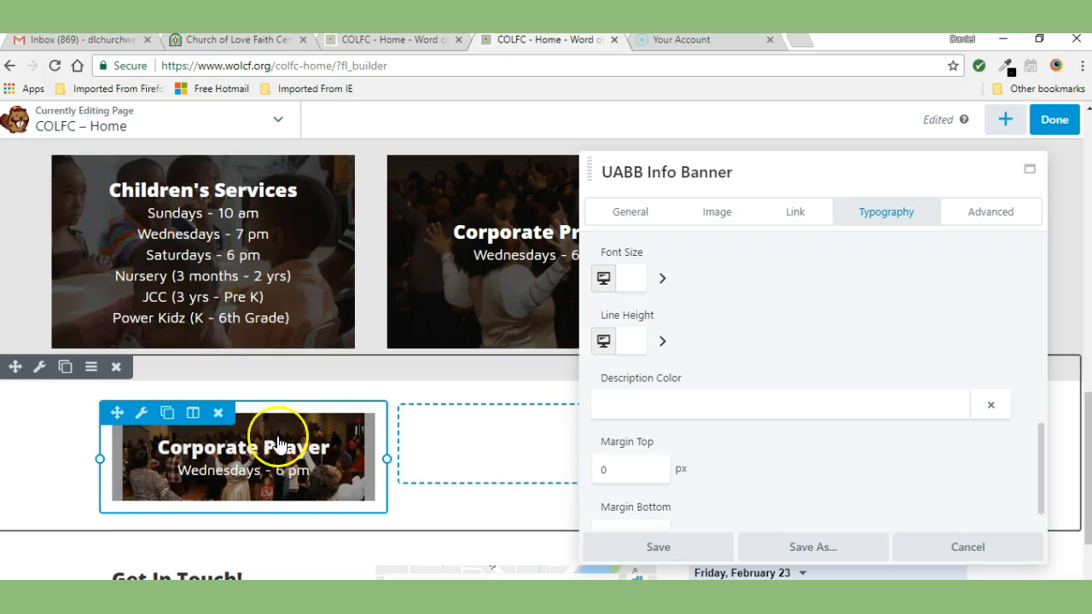
pyautogui.click(712, 217)
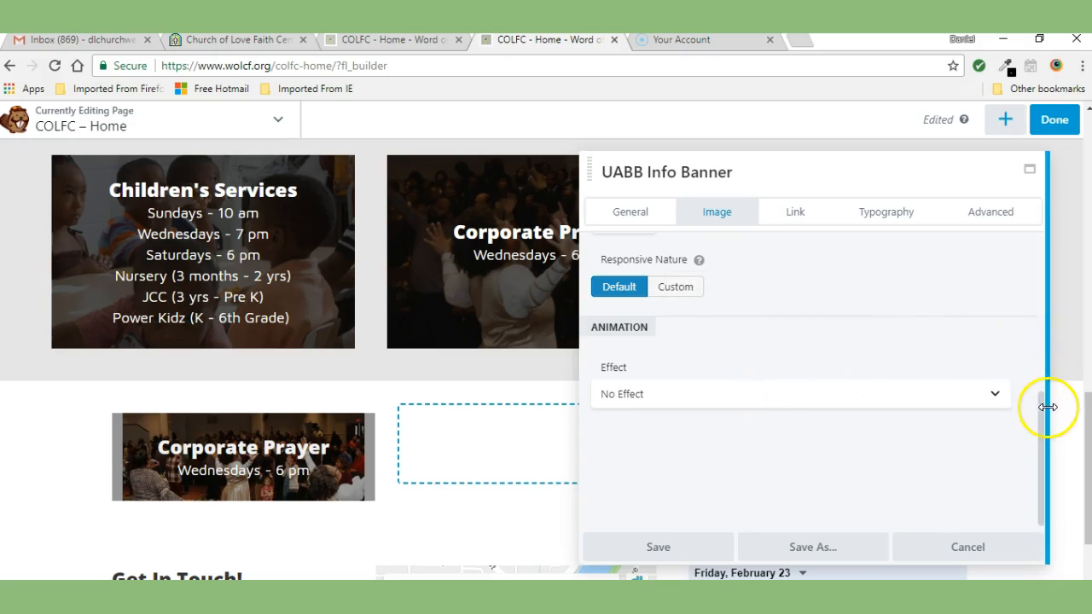
pyautogui.moveTo(1040, 417); pyautogui.dragTo(1044, 259)
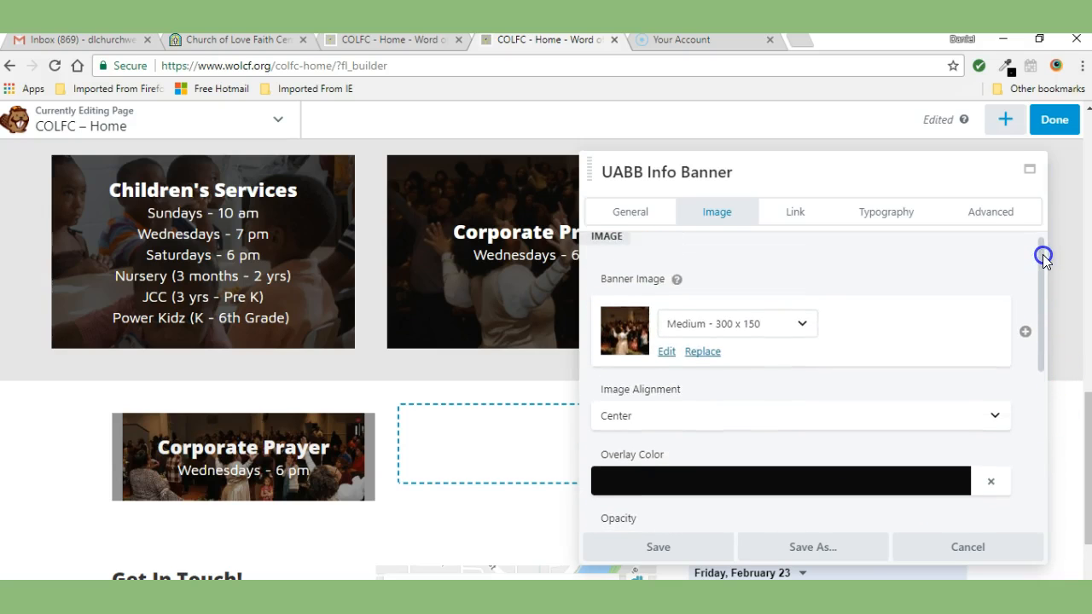
pyautogui.click(802, 324)
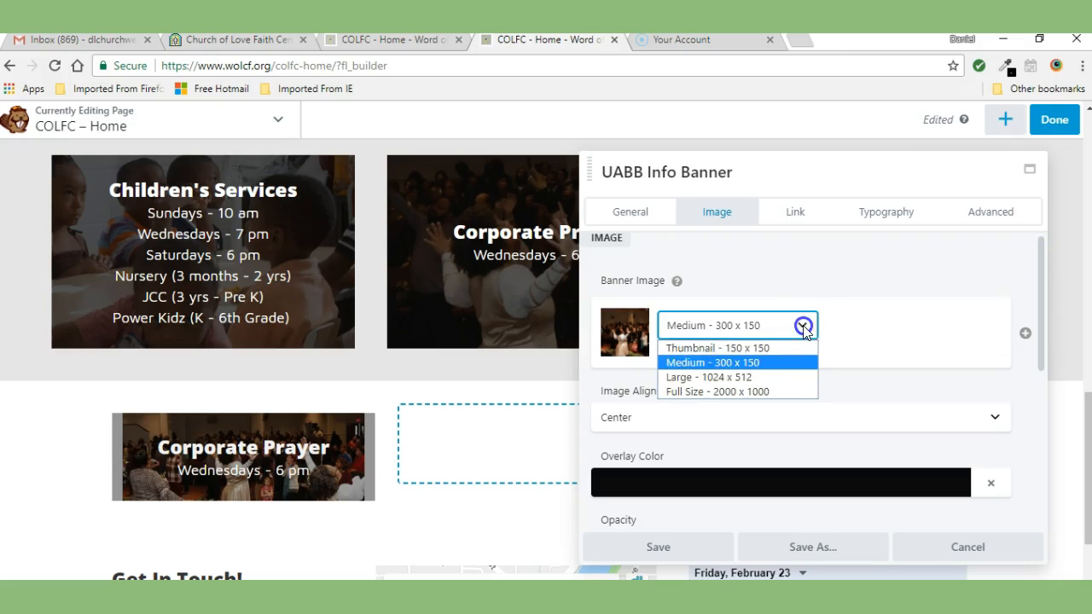
pyautogui.click(706, 379)
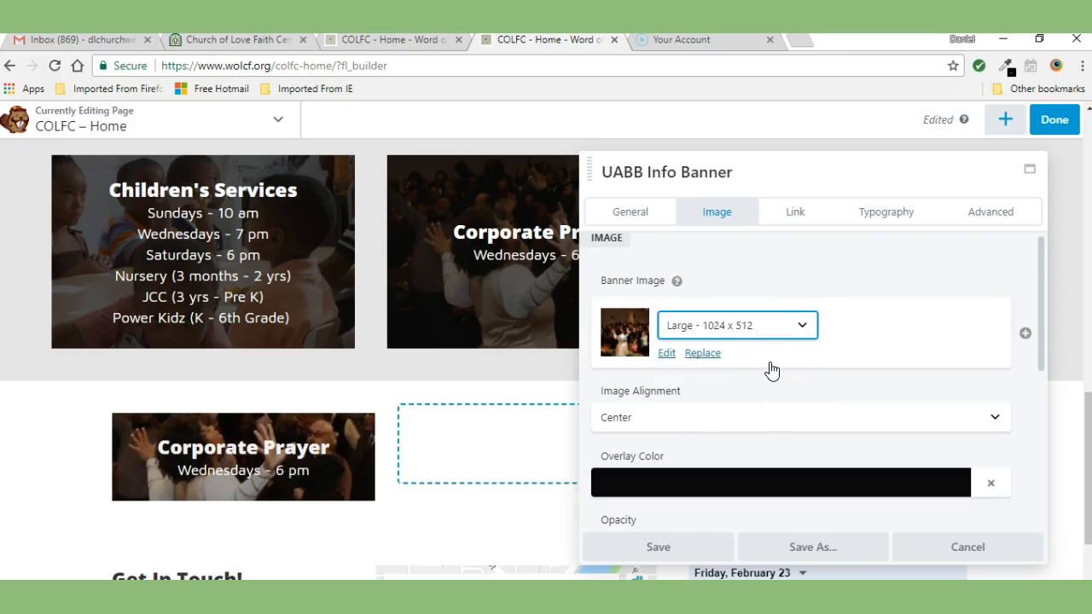
pyautogui.moveTo(219, 419)
pyautogui.moveTo(273, 430)
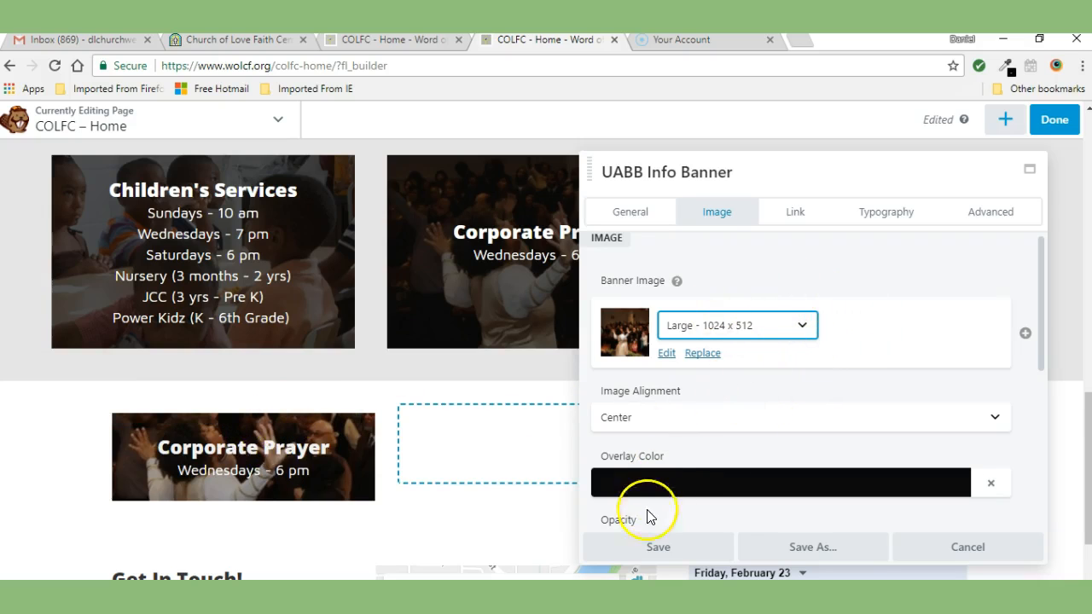
pyautogui.click(660, 547)
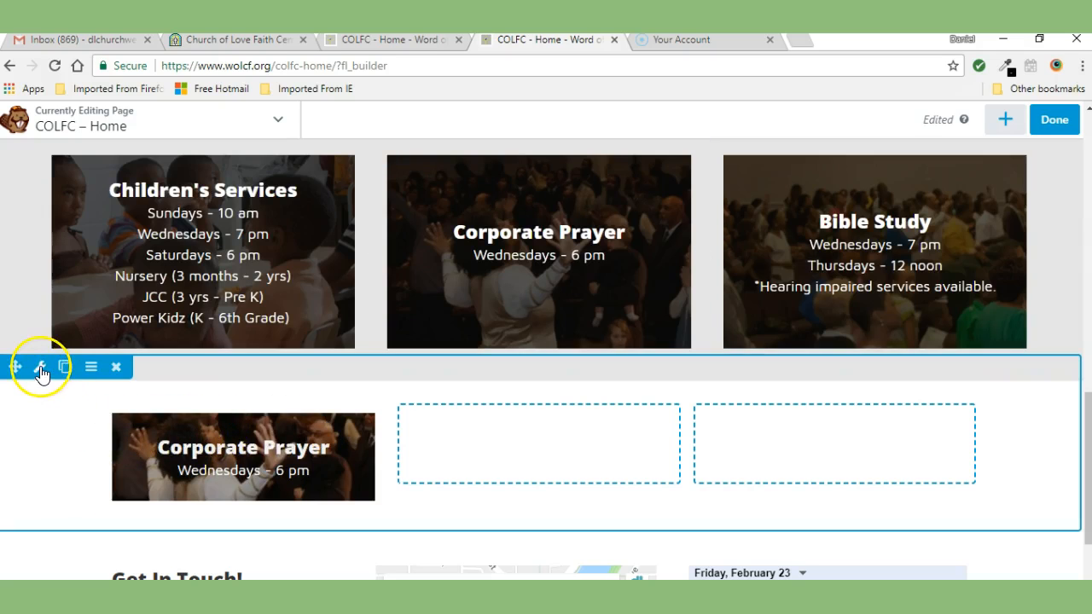
# Step: Set the row's fixed content width to 1250 px and save the row settings
pyautogui.click(40, 367)
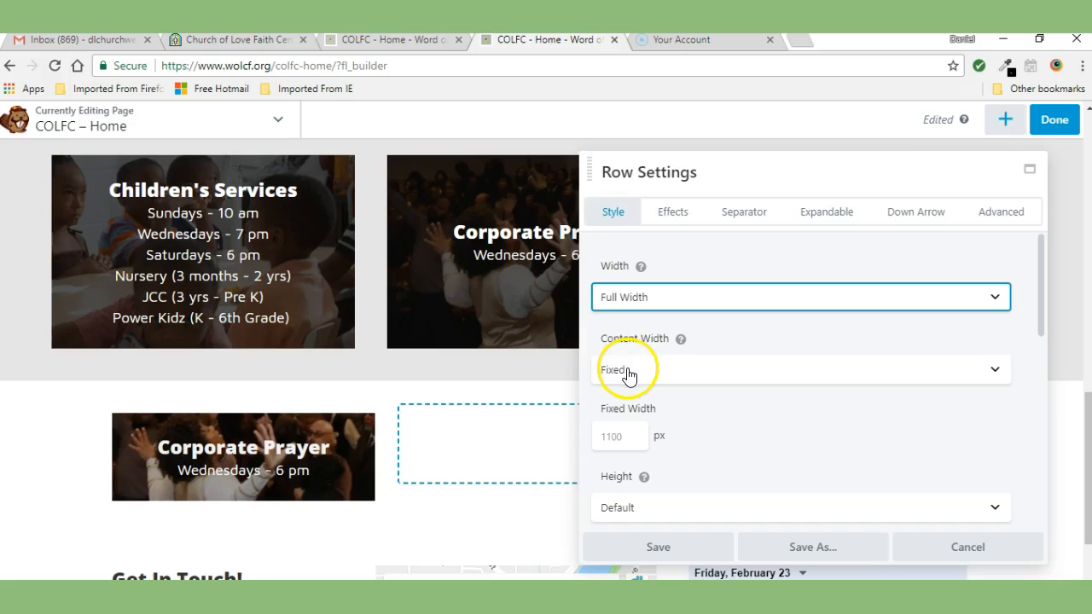
pyautogui.click(614, 436)
pyautogui.write('1')
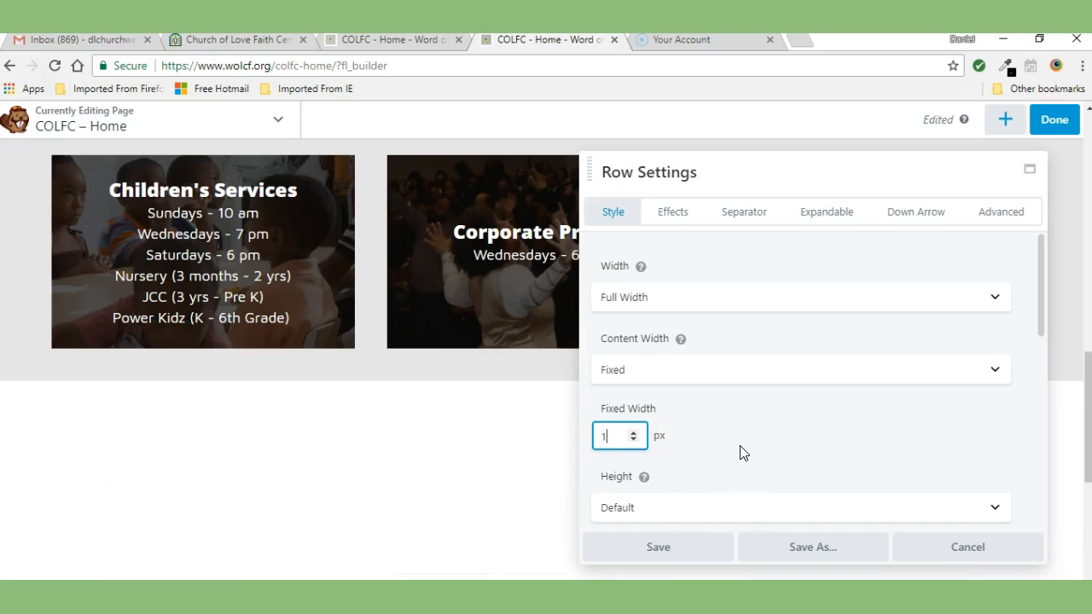
pyautogui.write('250')
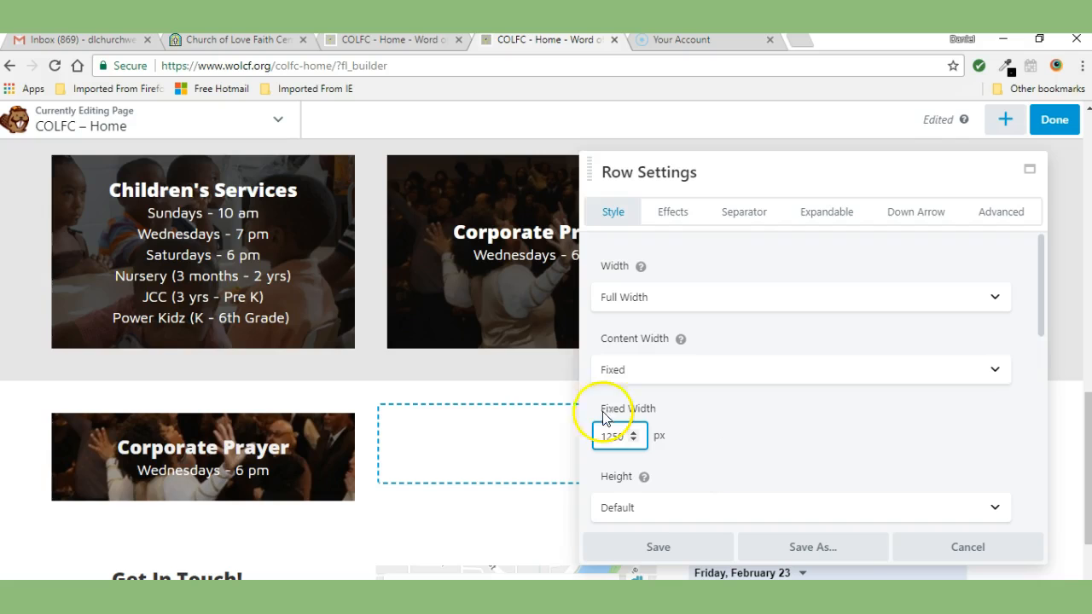
pyautogui.moveTo(105, 415)
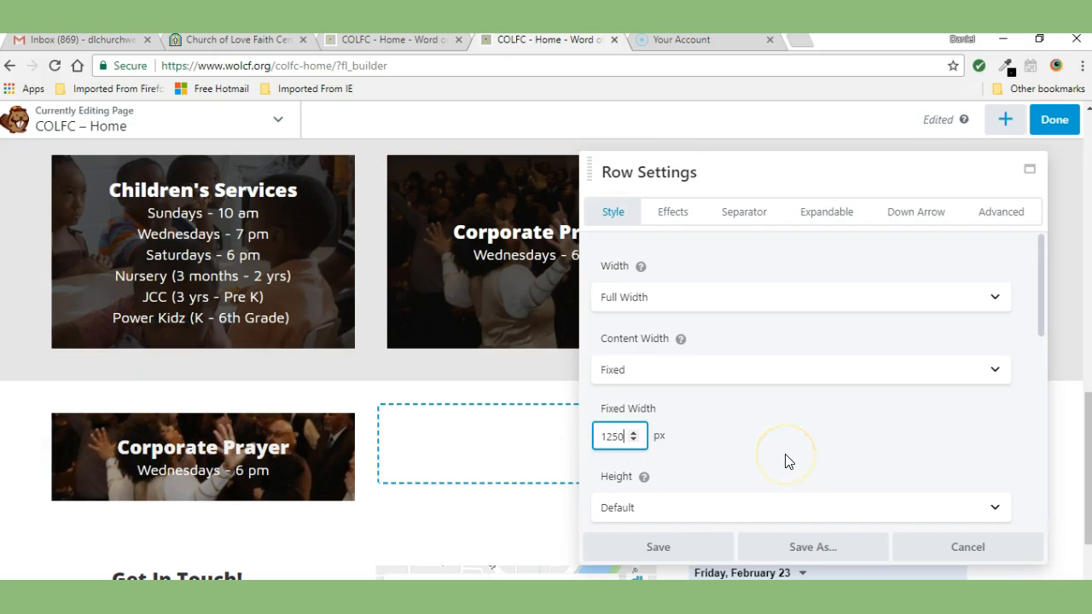
pyautogui.click(661, 546)
pyautogui.moveTo(467, 497)
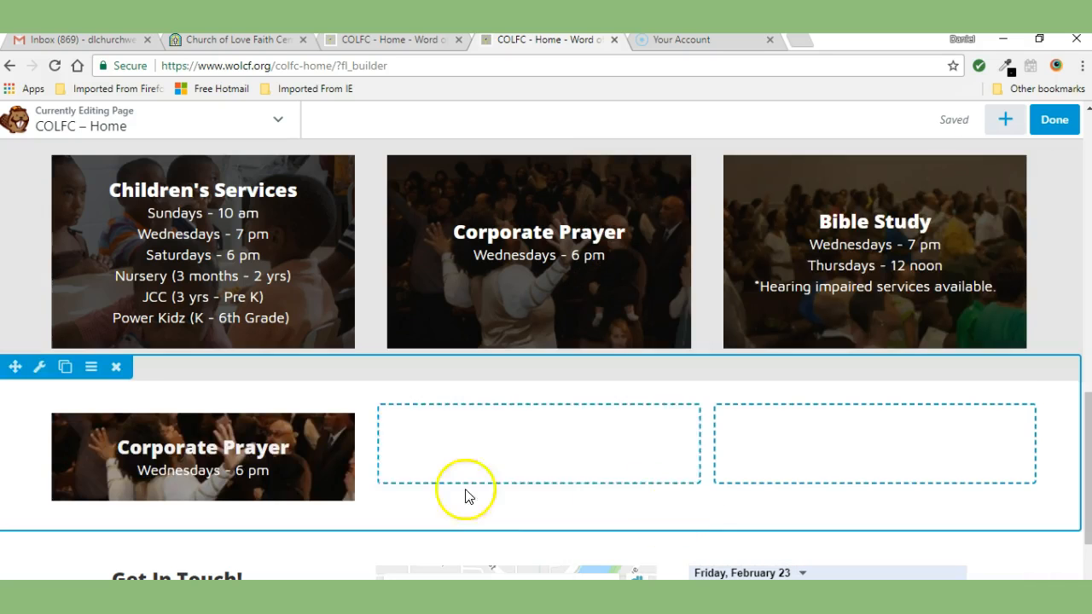
pyautogui.moveTo(127, 475)
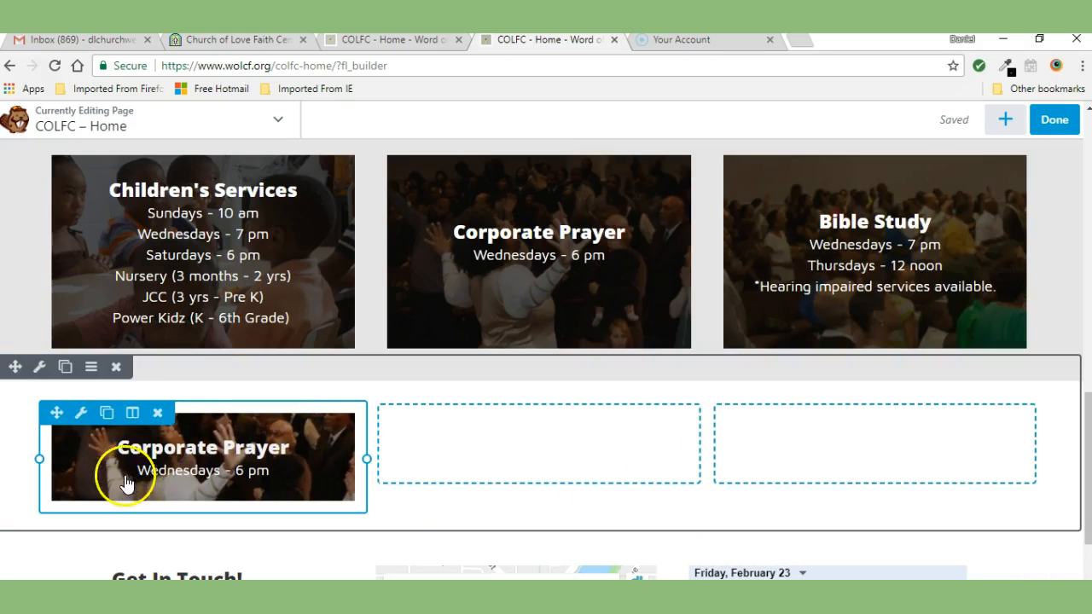
pyautogui.click(81, 416)
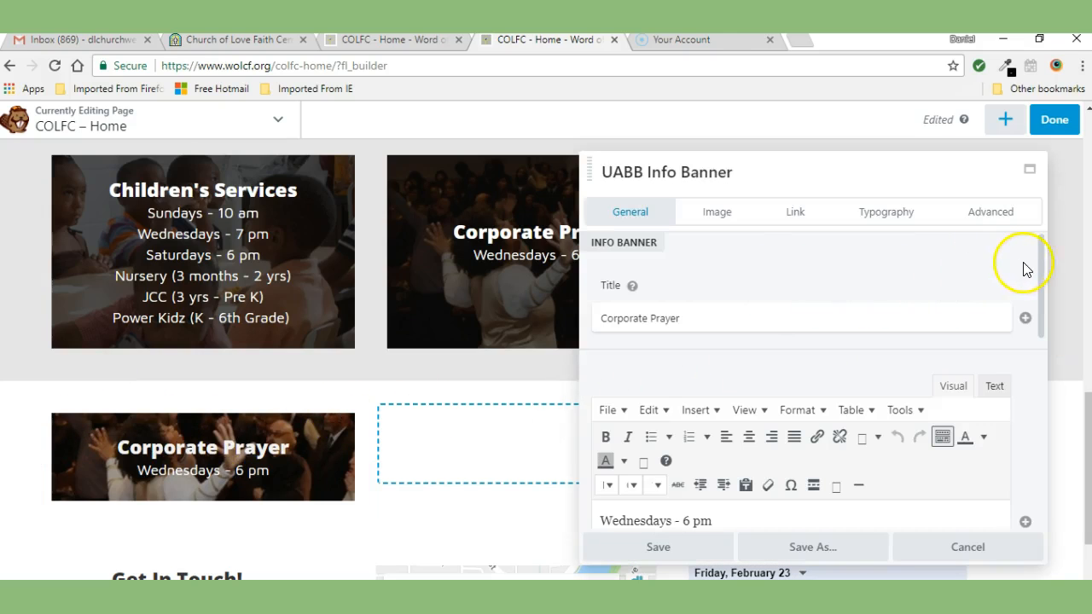
pyautogui.click(922, 547)
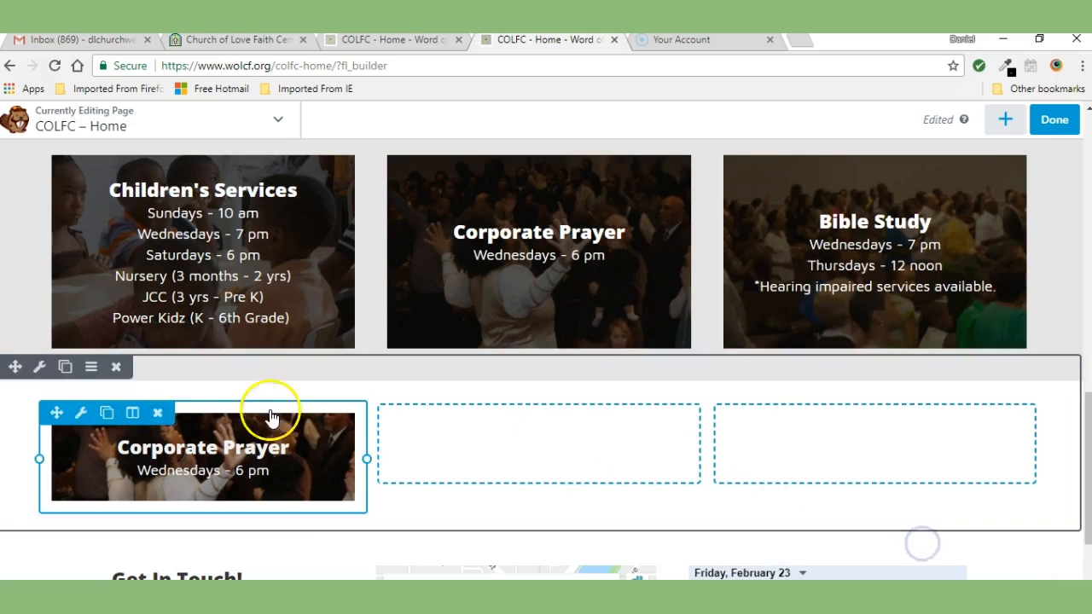
pyautogui.click(83, 417)
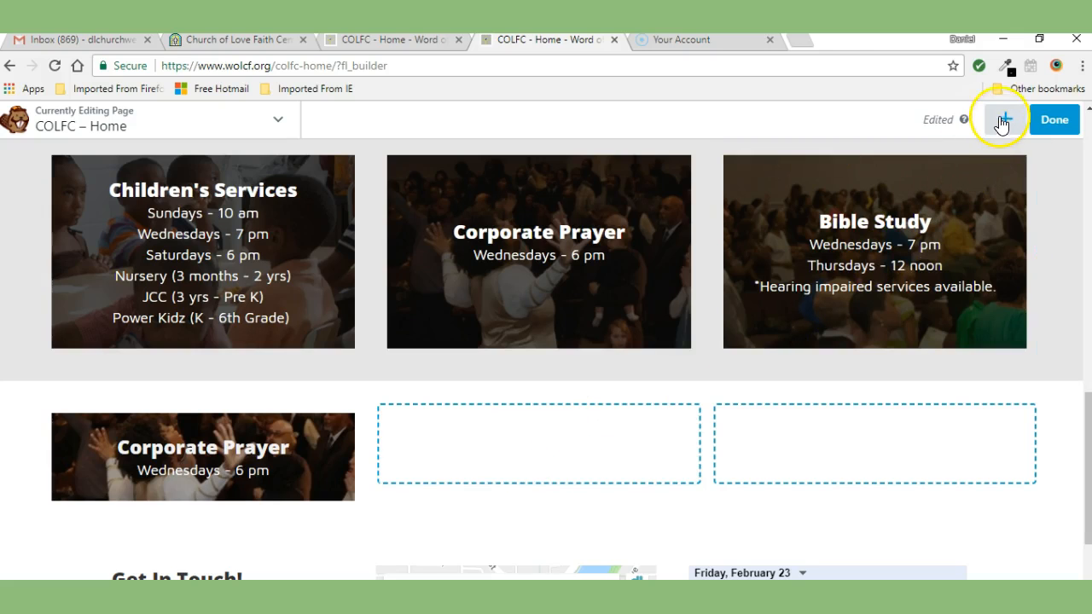
pyautogui.click(1007, 122)
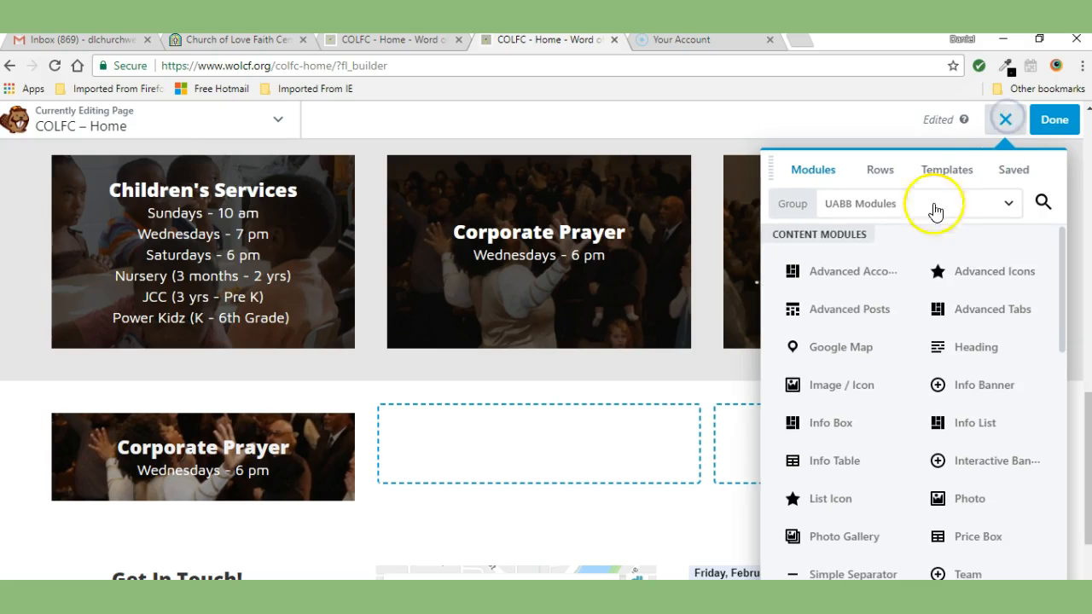
pyautogui.moveTo(849, 332); pyautogui.dragTo(543, 461)
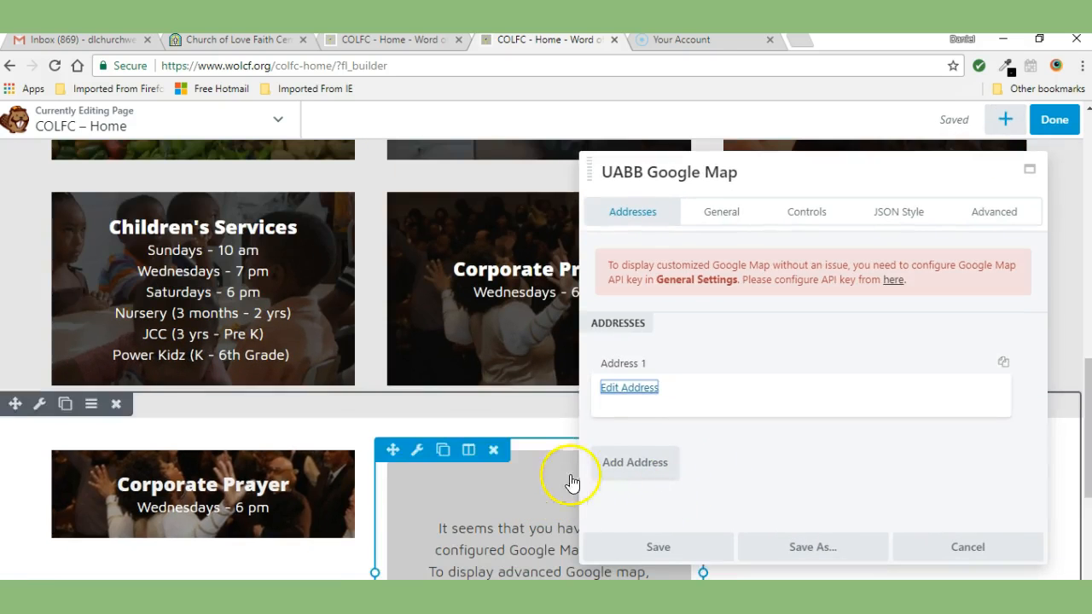
pyautogui.click(909, 547)
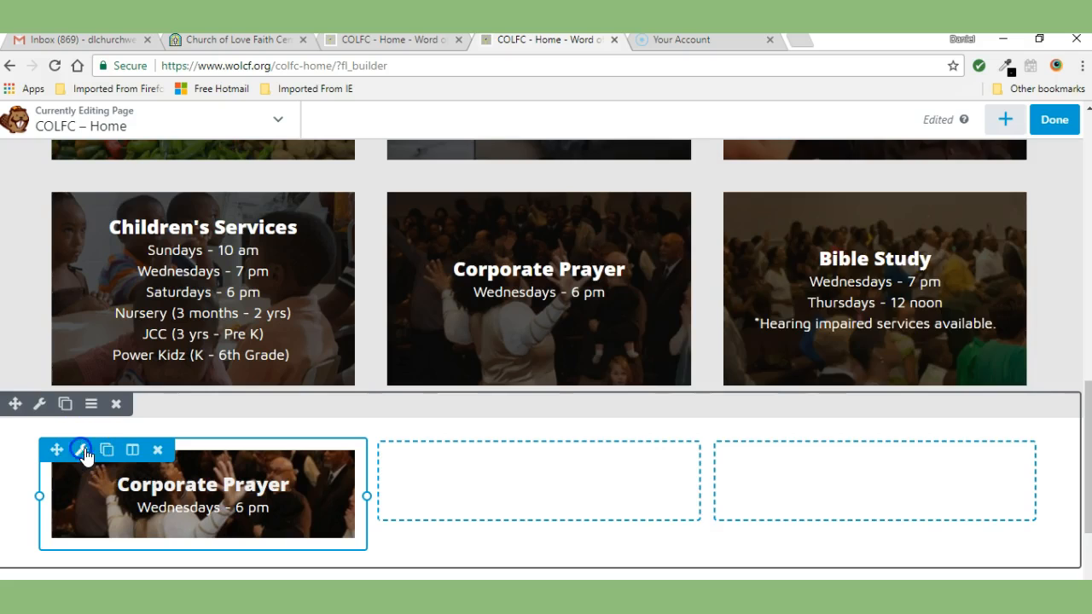
# Step: Give the Corporate Prayer banner a custom minimum height of 160 px and save the module
pyautogui.click(82, 451)
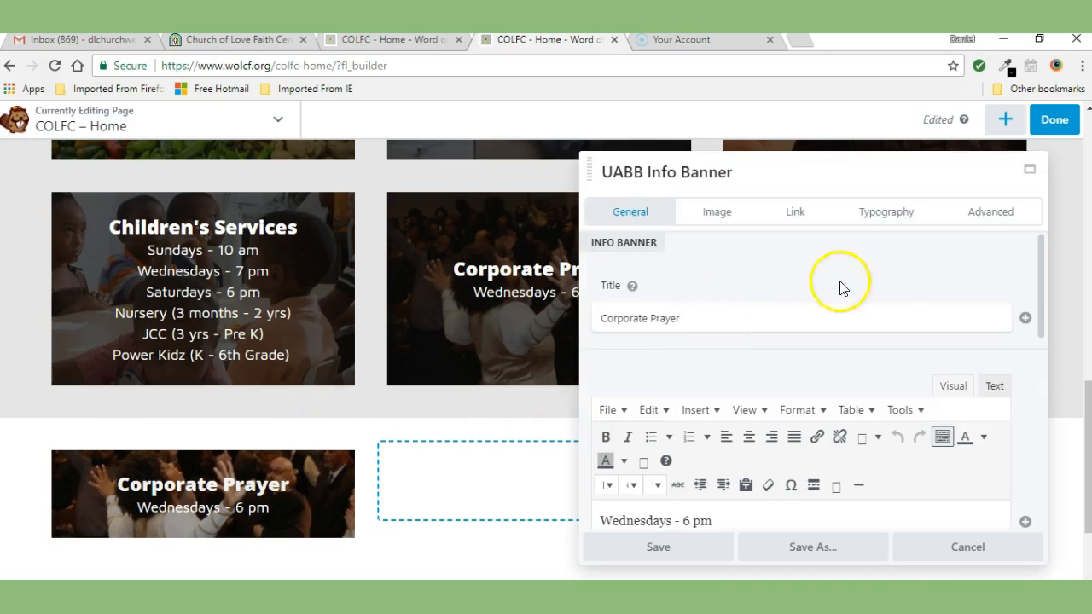
pyautogui.moveTo(1040, 252); pyautogui.dragTo(1056, 459)
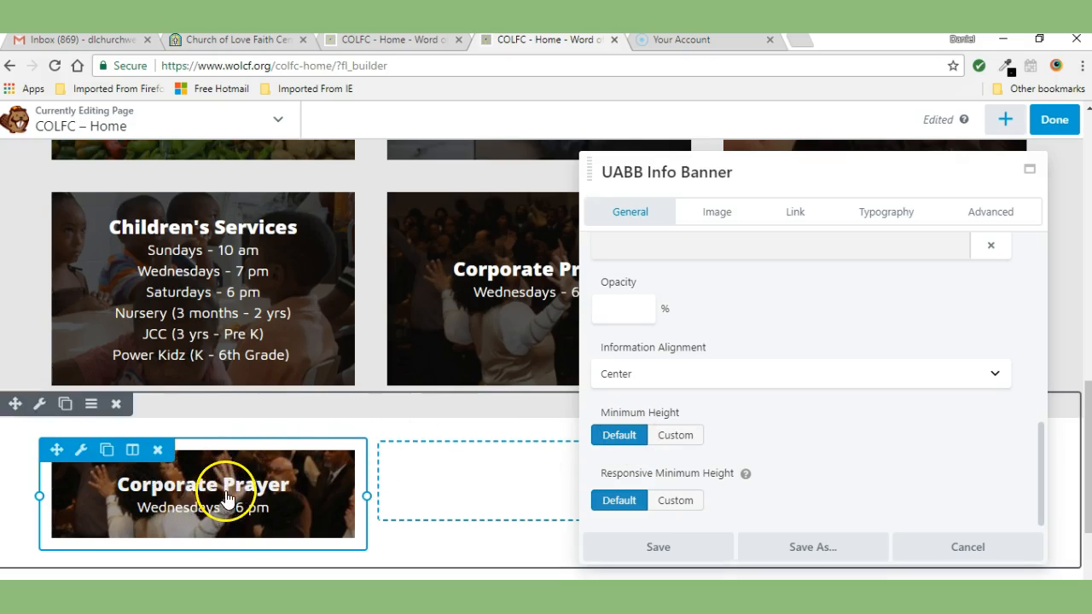
pyautogui.click(687, 436)
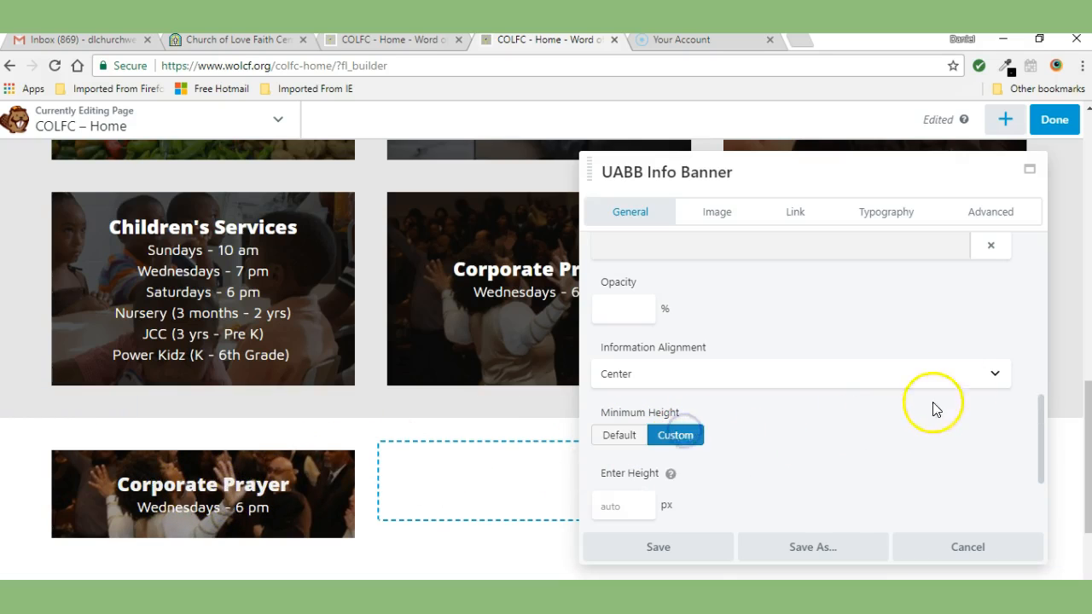
pyautogui.moveTo(1040, 404); pyautogui.dragTo(1044, 465)
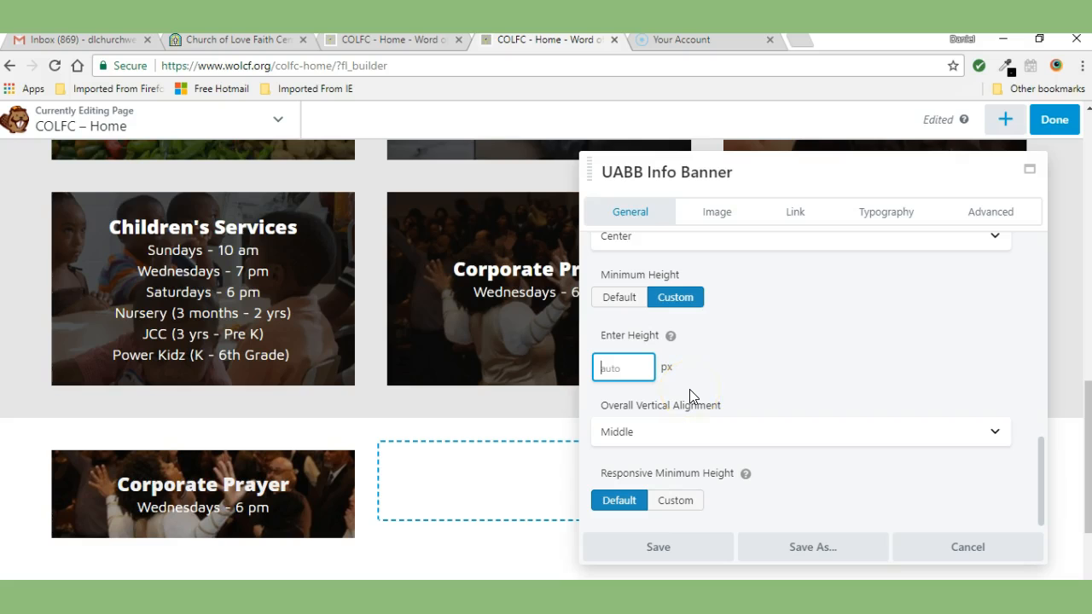
pyautogui.write('250')
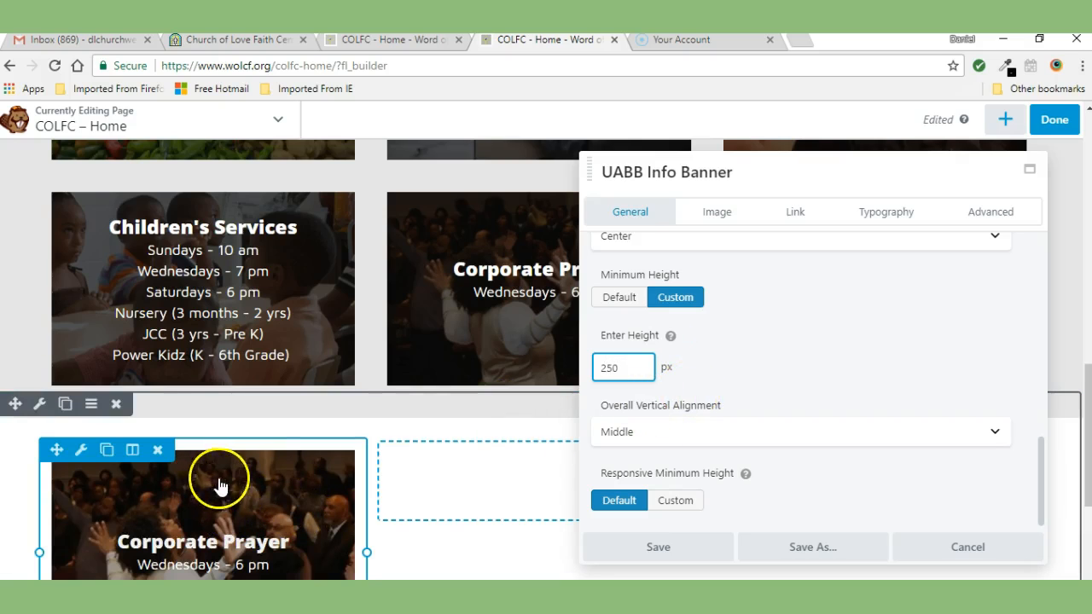
pyautogui.moveTo(1089, 381); pyautogui.dragTo(1089, 419)
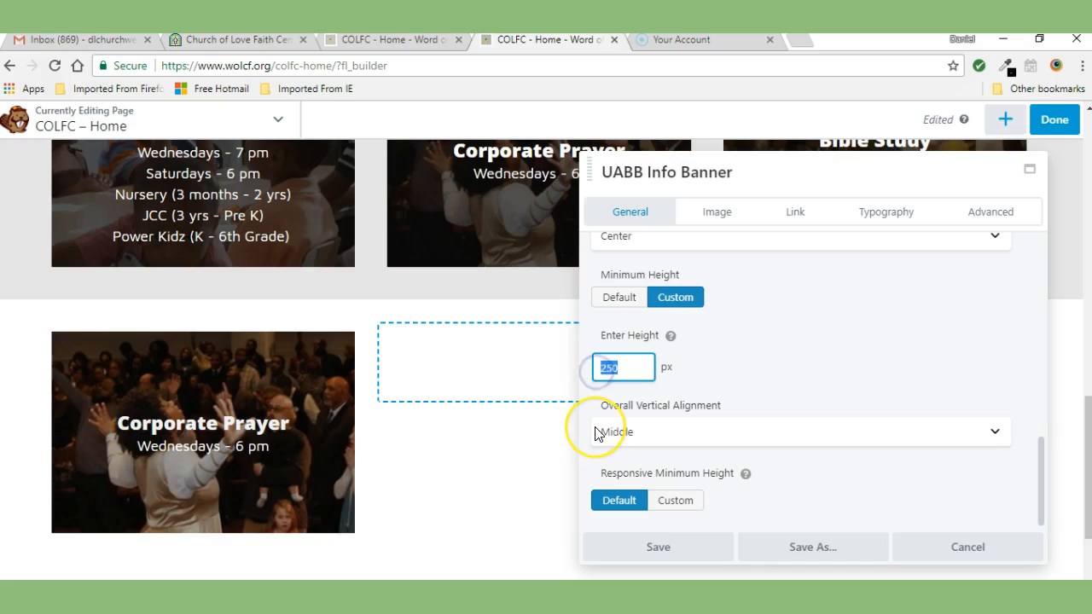
pyautogui.write('160')
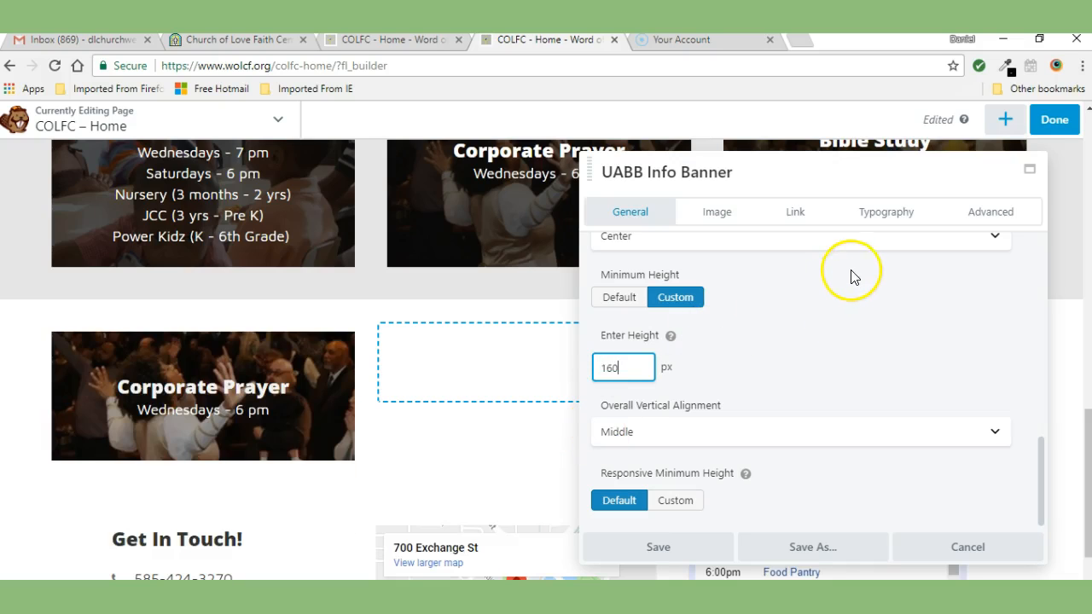
pyautogui.click(658, 548)
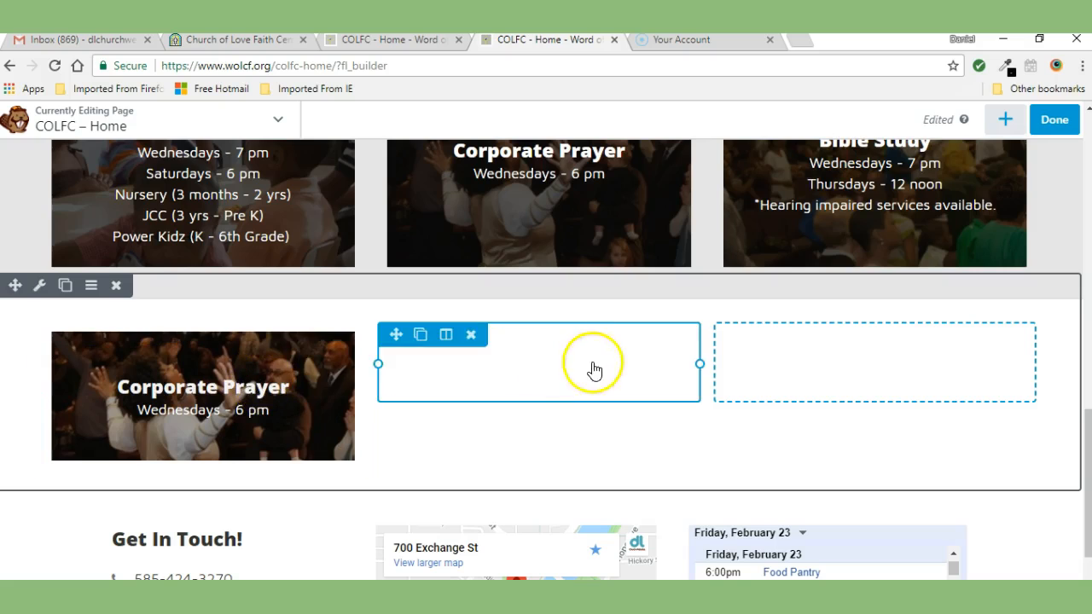
# Step: Publish the page changes and reload the live home page to review the new banner row
pyautogui.click(1056, 123)
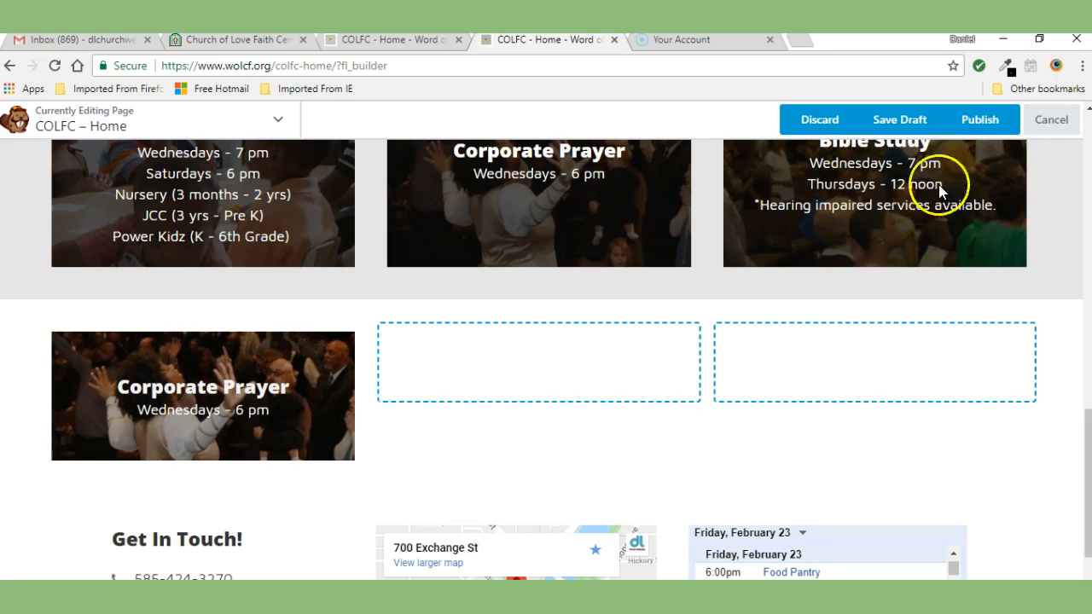
pyautogui.click(981, 121)
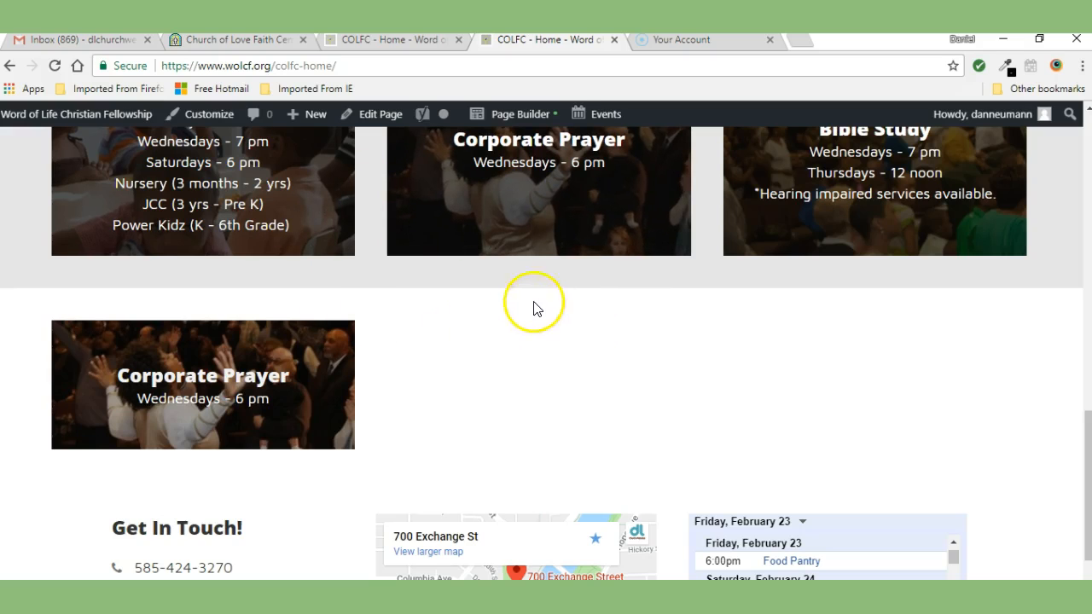
pyautogui.click(54, 65)
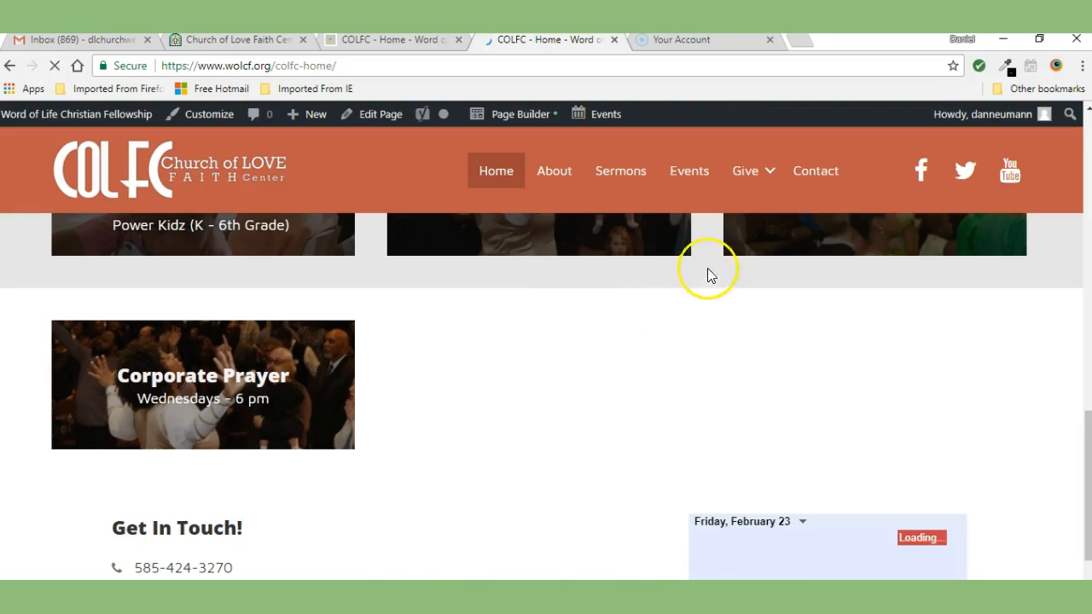
pyautogui.moveTo(1084, 426)
pyautogui.mouseDown()
pyautogui.moveTo(1085, 226)
pyautogui.moveTo(1085, 436)
pyautogui.mouseUp()
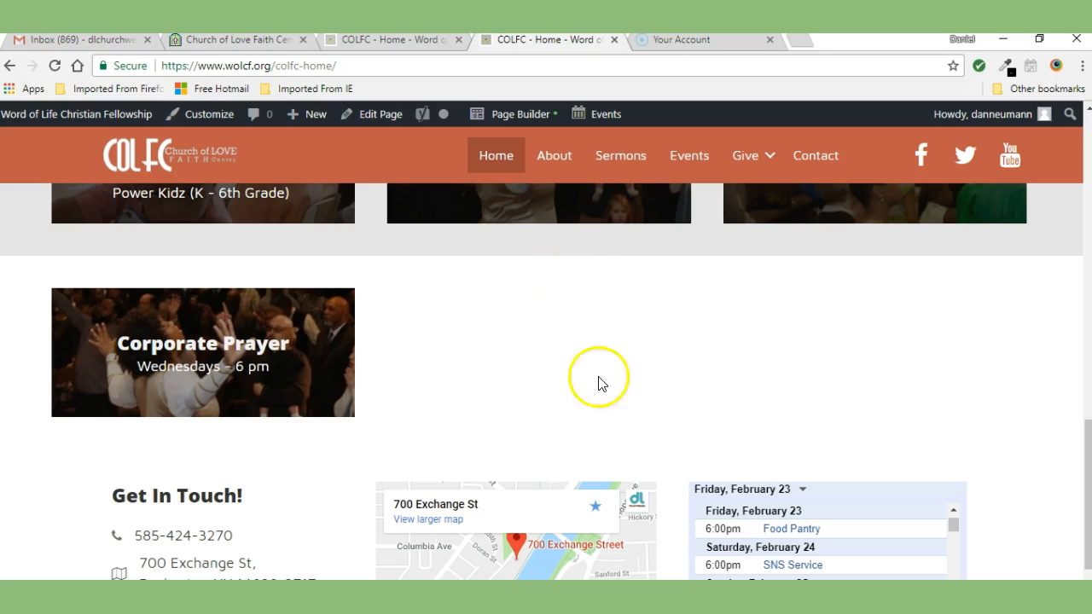
pyautogui.moveTo(1088, 452)
pyautogui.mouseDown()
pyautogui.moveTo(1087, 171)
pyautogui.moveTo(1087, 461)
pyautogui.mouseUp()
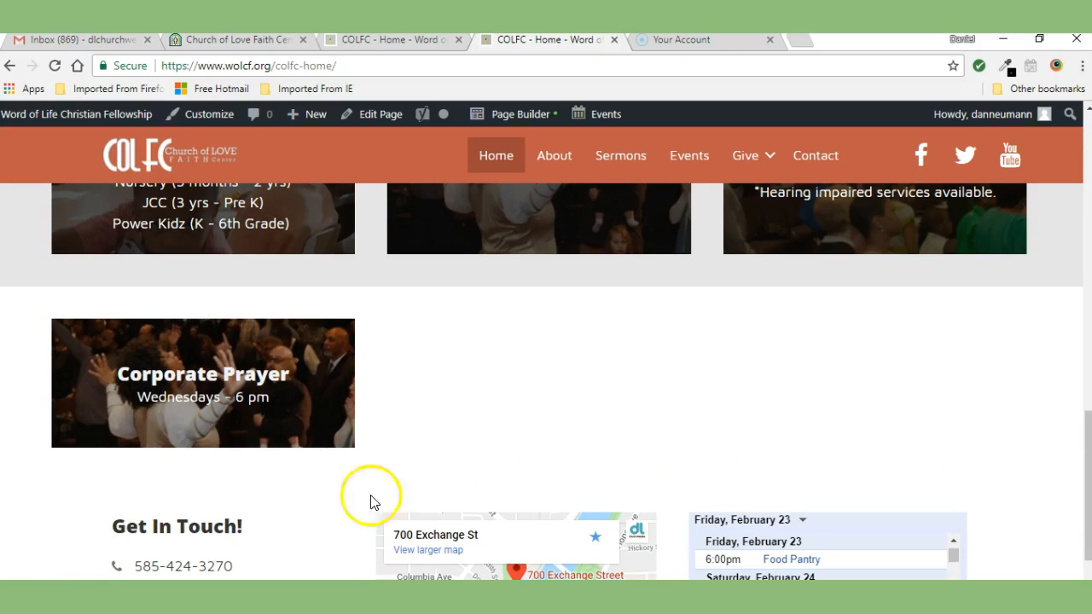